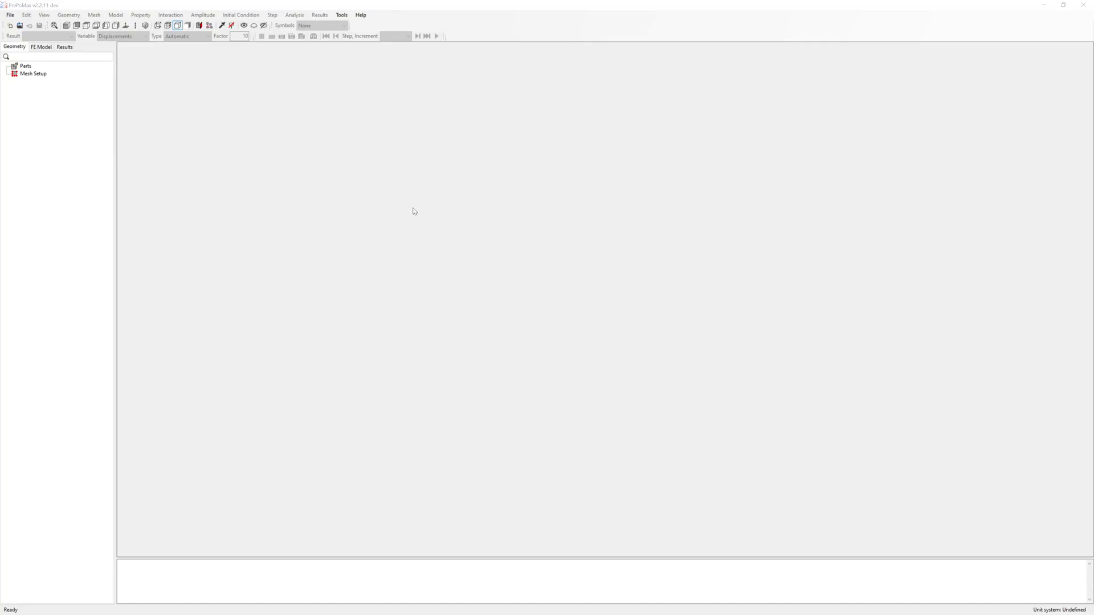
- Start a new 2D plane stress model in mm, ton, s, °C units
left_click(9, 26)
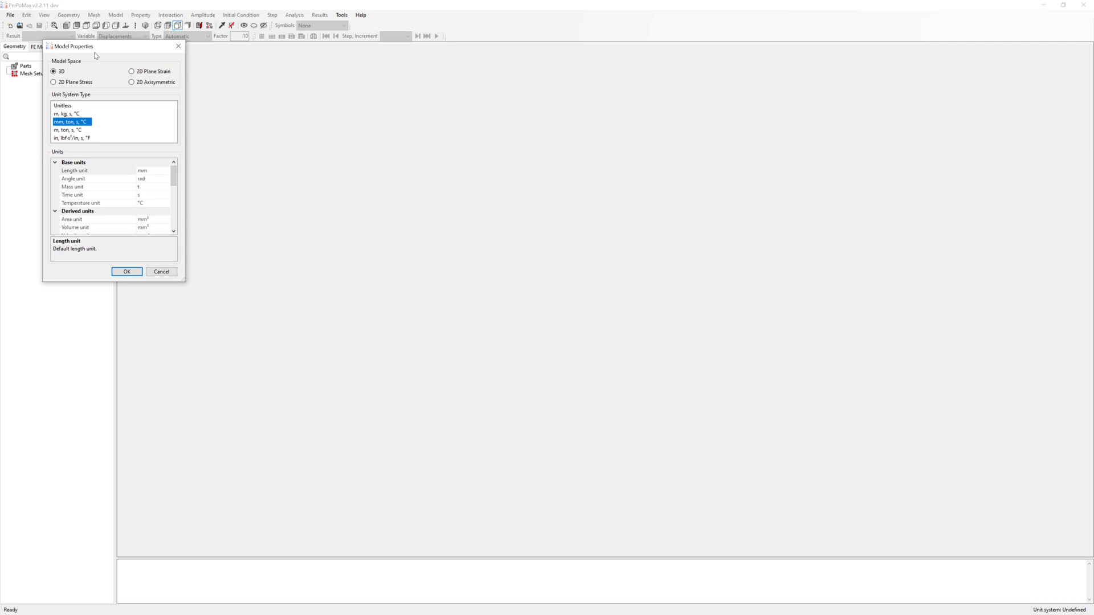
left_click_drag(98, 47, 201, 85)
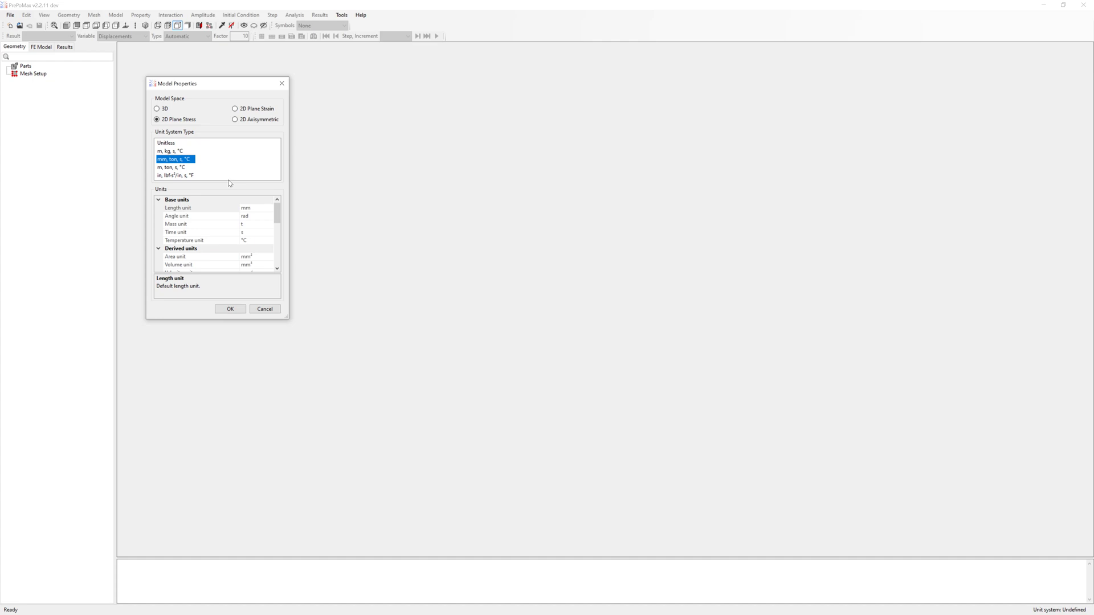
left_click(230, 309)
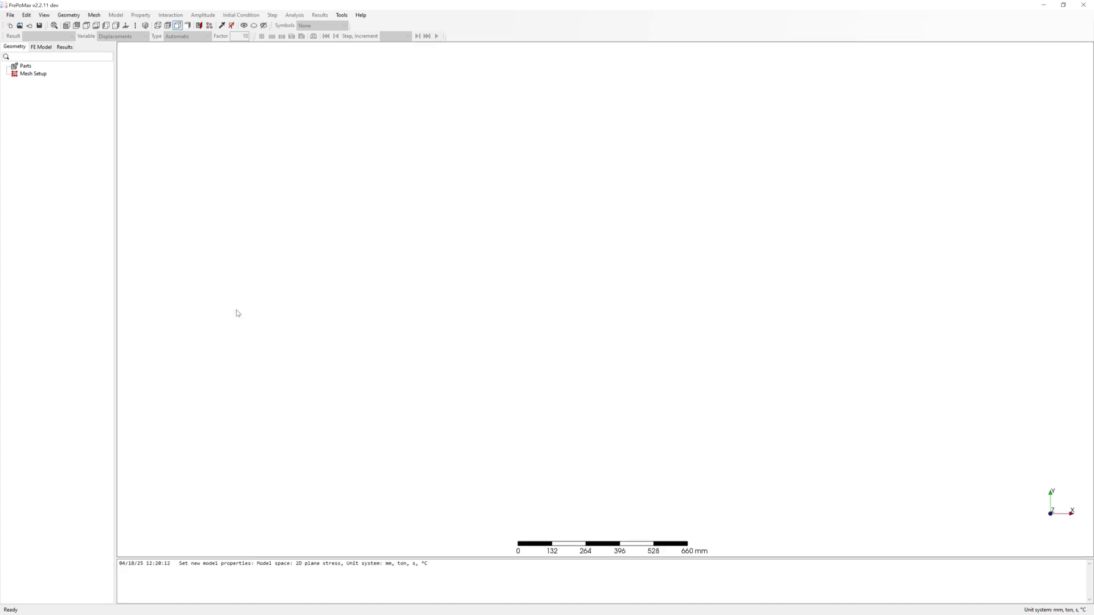
- Import plastic_snap_fit_2D.stp from the TEMP folder as two shell parts
left_click(11, 15)
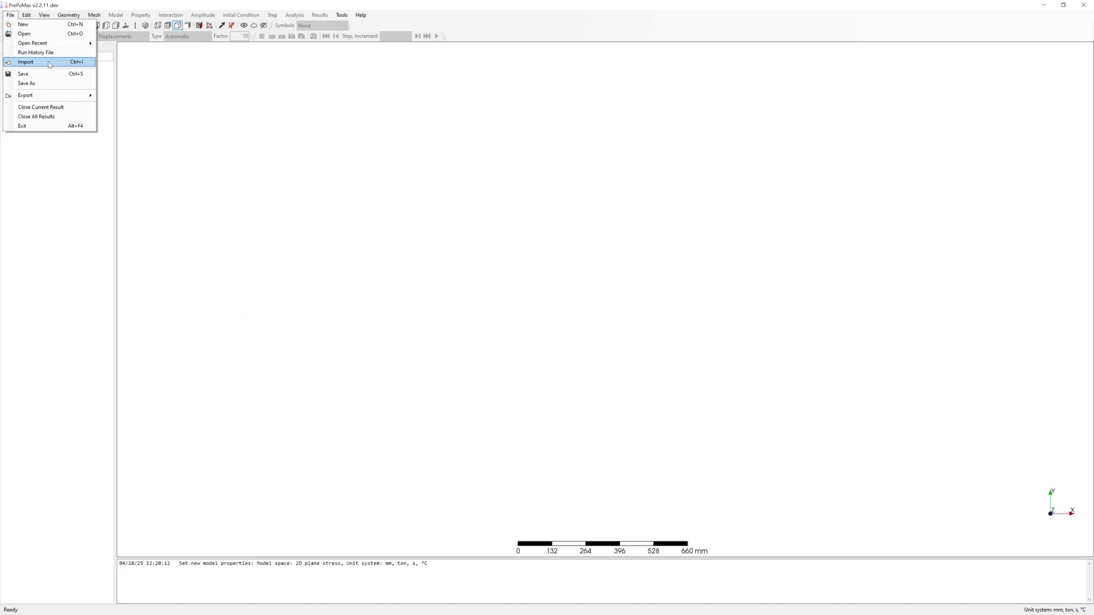
left_click(49, 62)
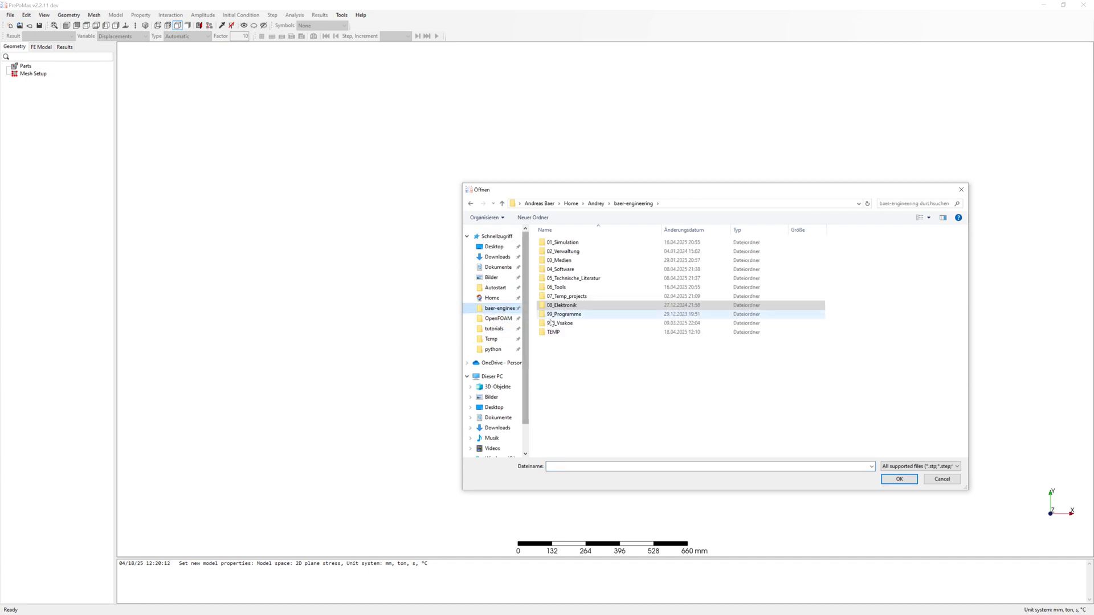
double_click(552, 331)
left_click(579, 251)
double_click(580, 252)
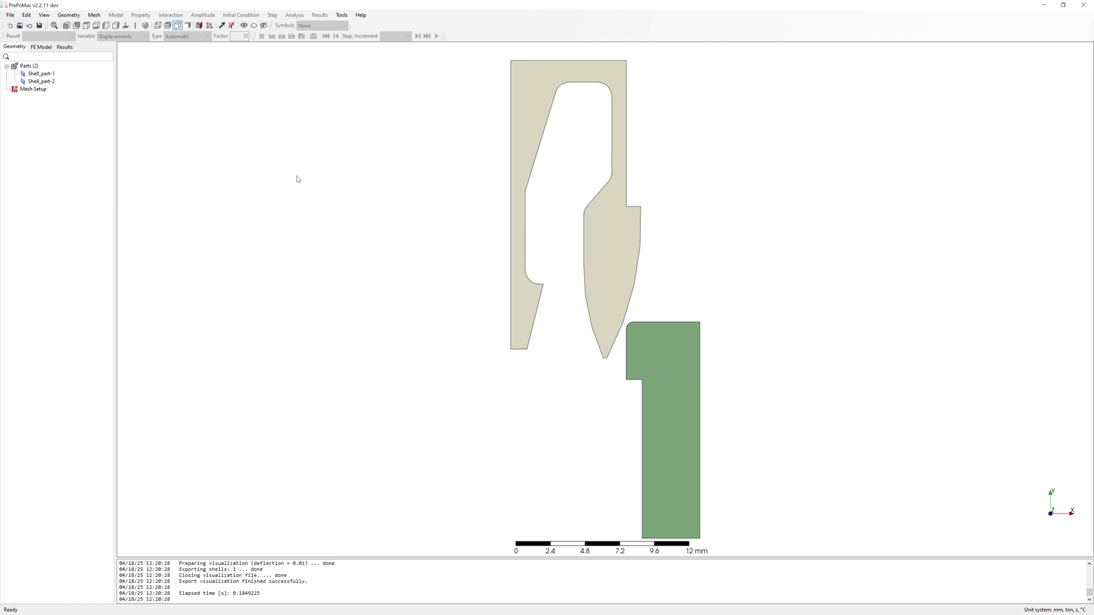
scroll(691, 325, "down", 1)
middle_click_drag(691, 325, 742, 338)
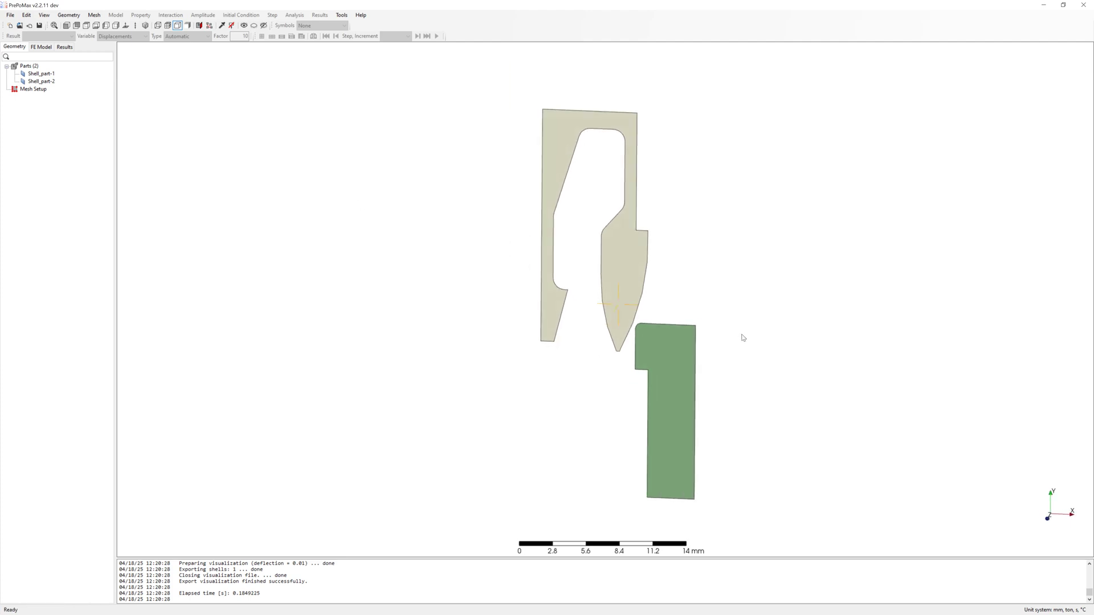
scroll(743, 336, "down", 2)
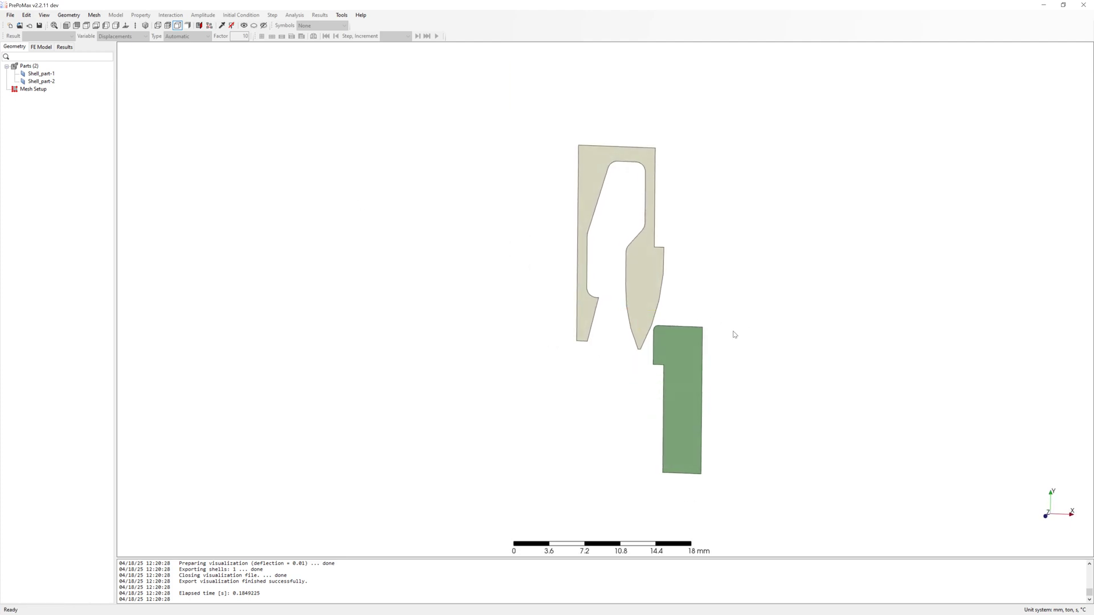
- Check the parts' face normals with Flip Face Normal, leaving them unchanged
left_click(68, 15)
mouse_move(103, 34)
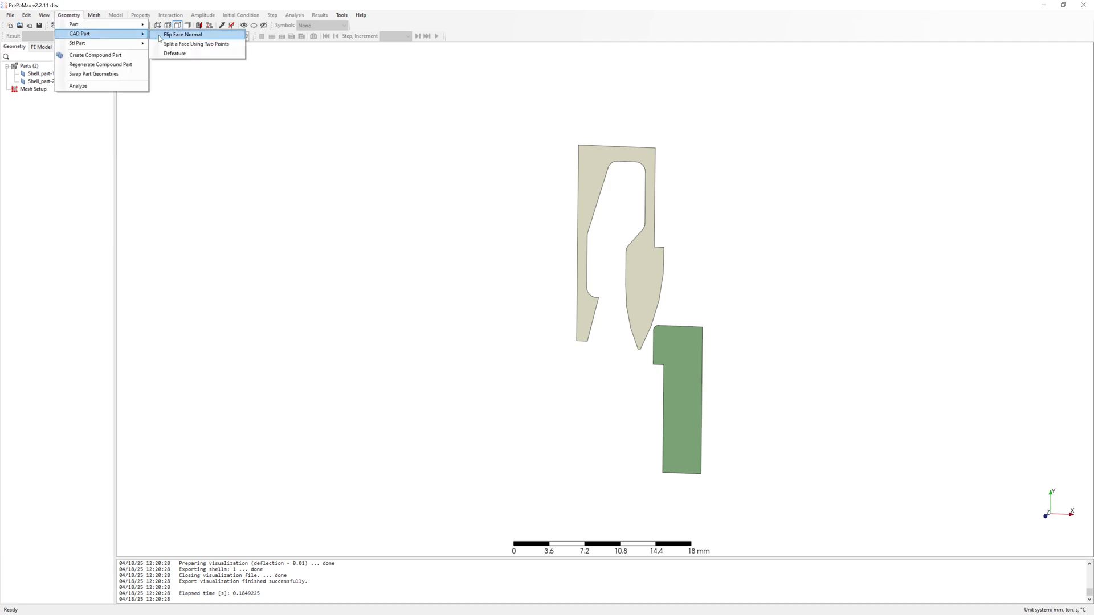
left_click(189, 38)
left_click_drag(214, 85, 360, 139)
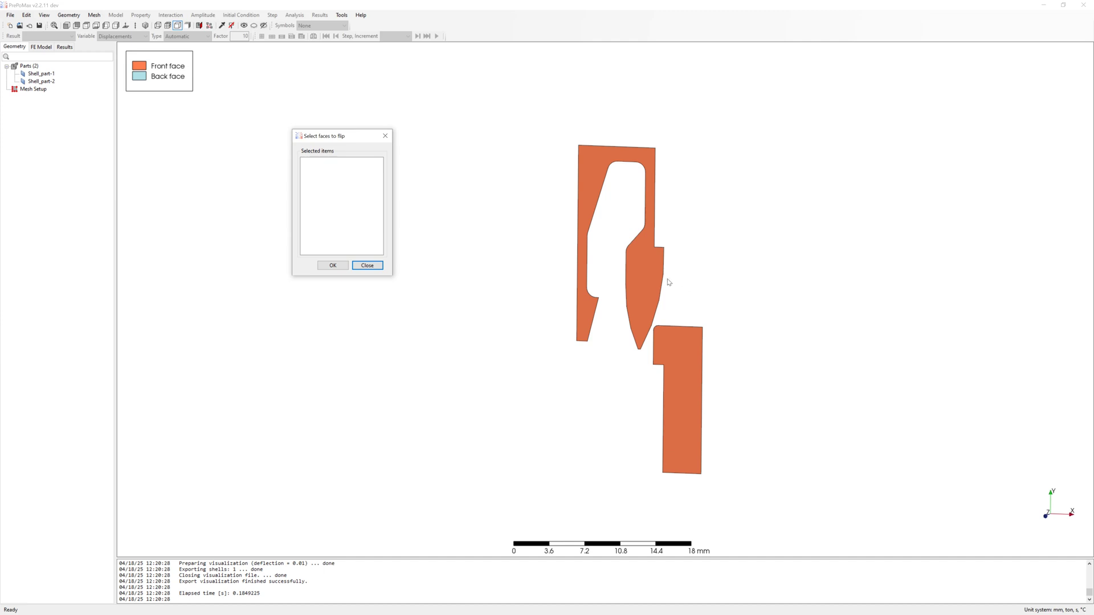
left_click_drag(795, 329, 1050, 518)
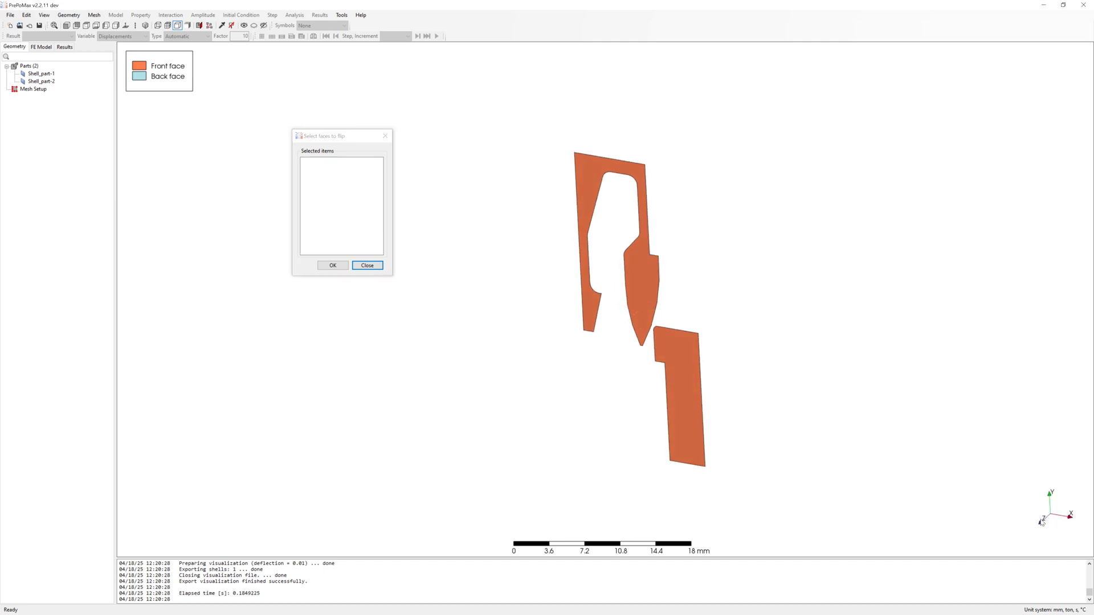
left_click_drag(834, 254, 769, 207)
left_click(367, 266)
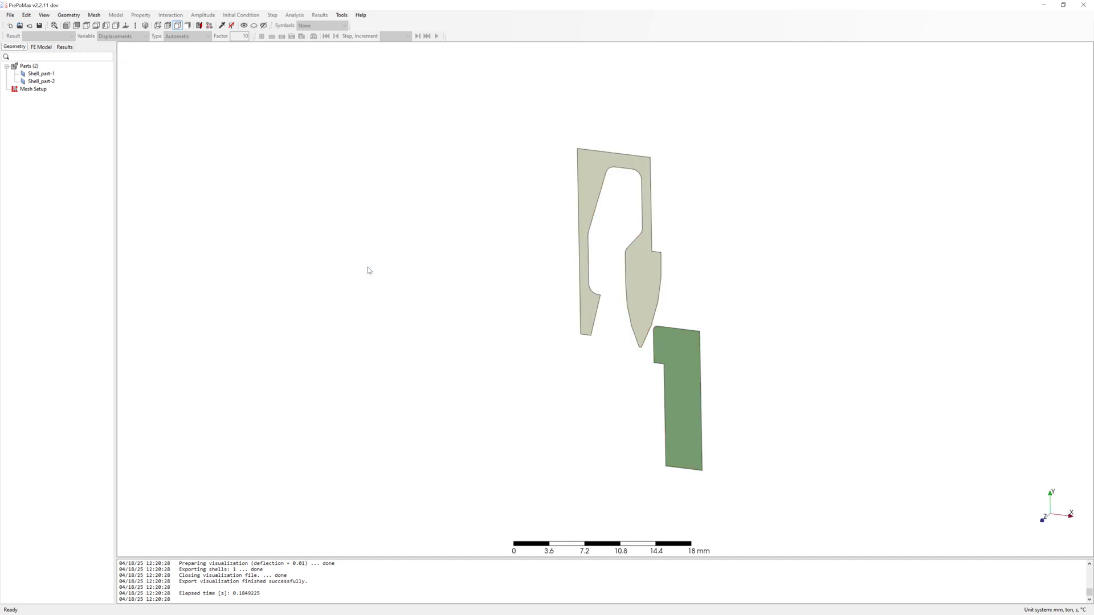
- Open the Create Mesh Setup Item dialog from the Mesh menu
left_click(94, 15)
mouse_move(137, 25)
left_click(181, 26)
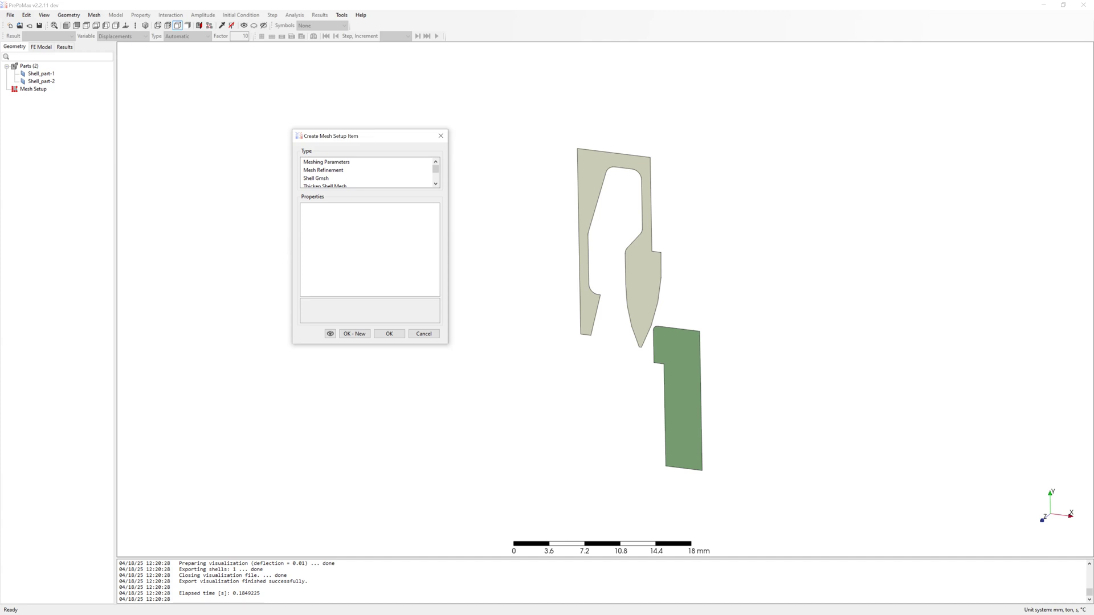
- Create Meshing_Parameters-1 on both parts: max 0.2 mm, min 0.1 mm, first-order elements
left_click(339, 165)
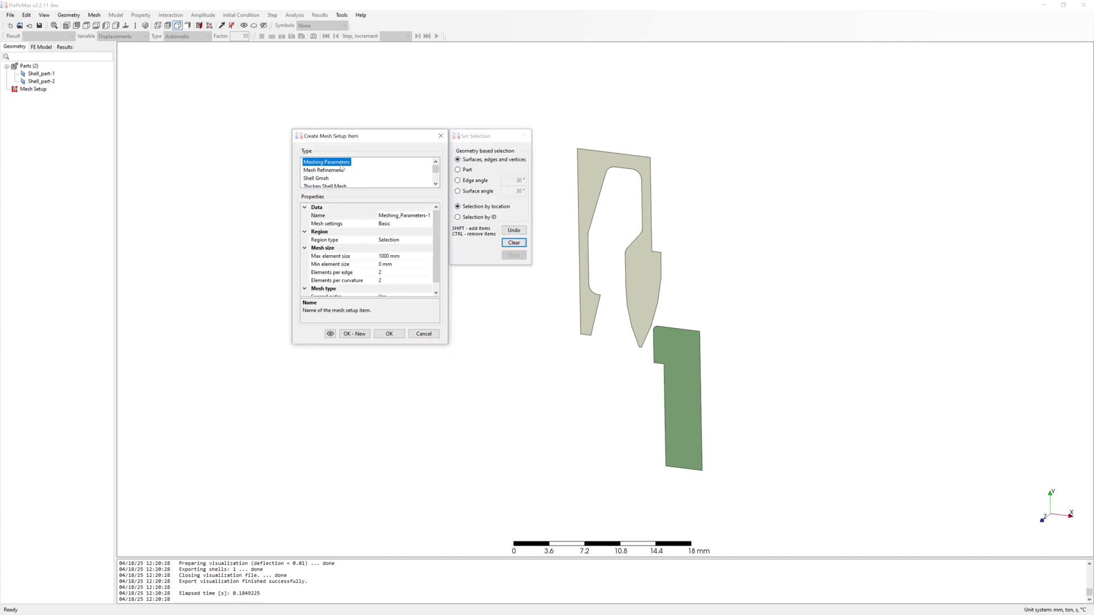
left_click(457, 170)
left_click_drag(560, 130, 760, 493)
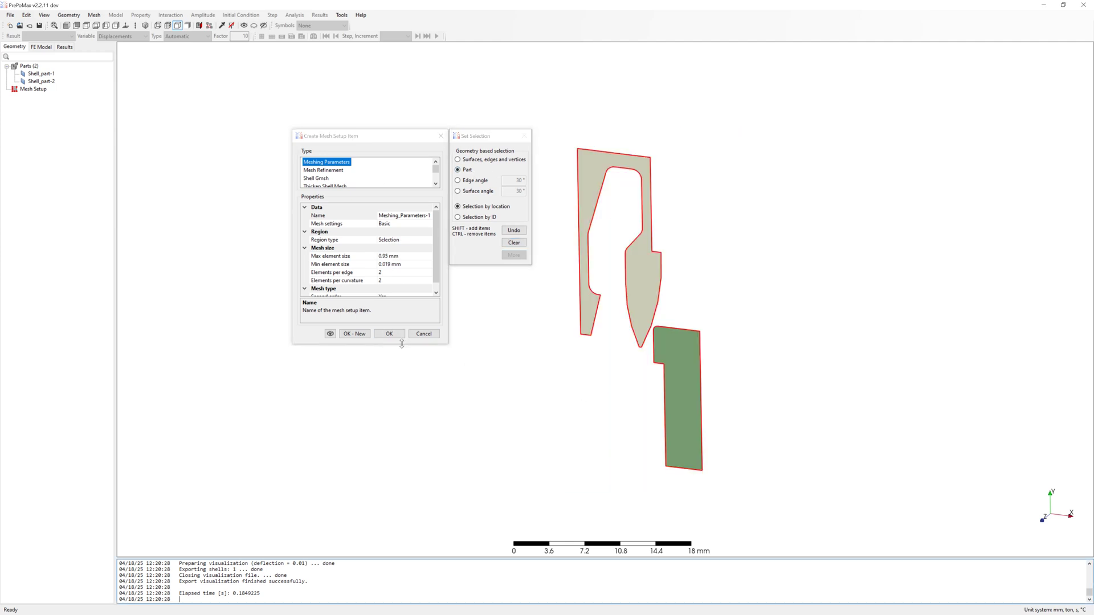
left_click_drag(401, 344, 402, 399)
left_click(388, 277)
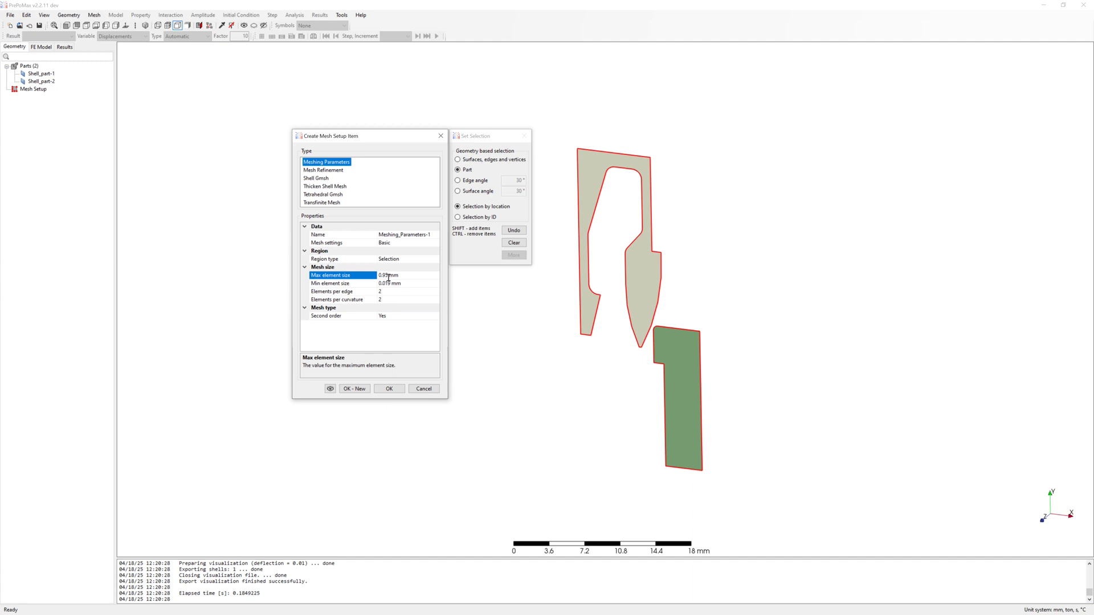
type("2")
key("Down")
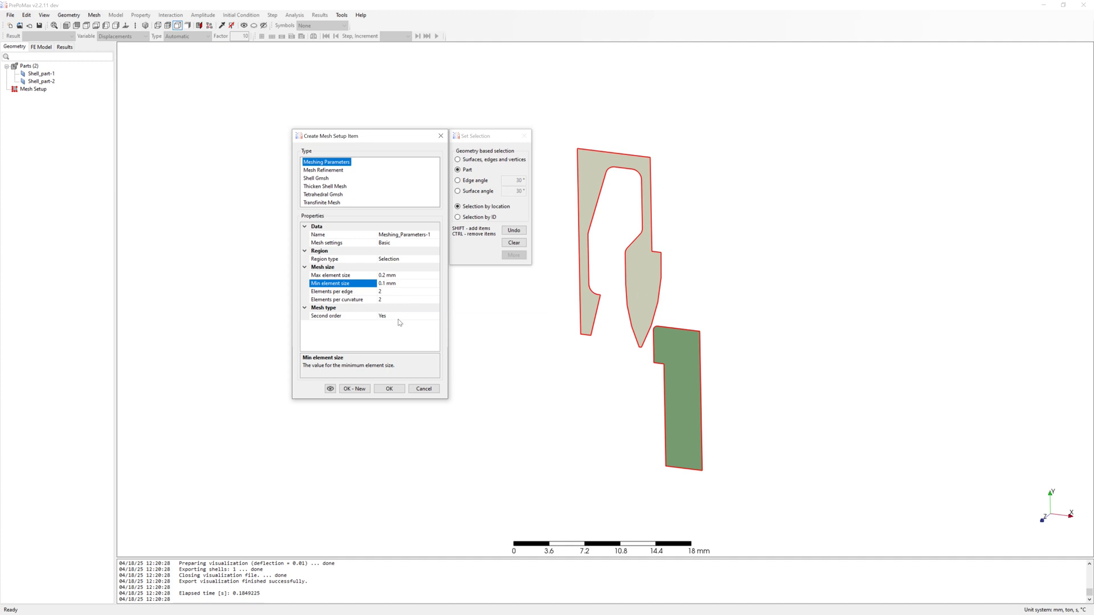
left_click(401, 316)
left_click(436, 316)
left_click(381, 336)
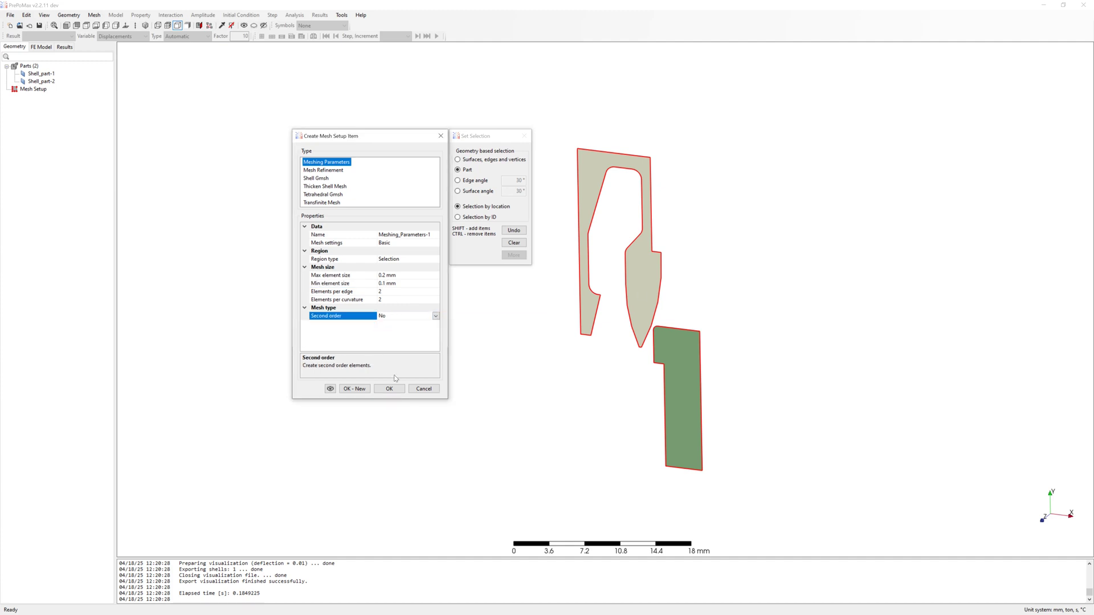
left_click(354, 388)
- Add a Shell Gmsh item on both parts using Quasi-structured quad with Blossom recombination
left_click(317, 179)
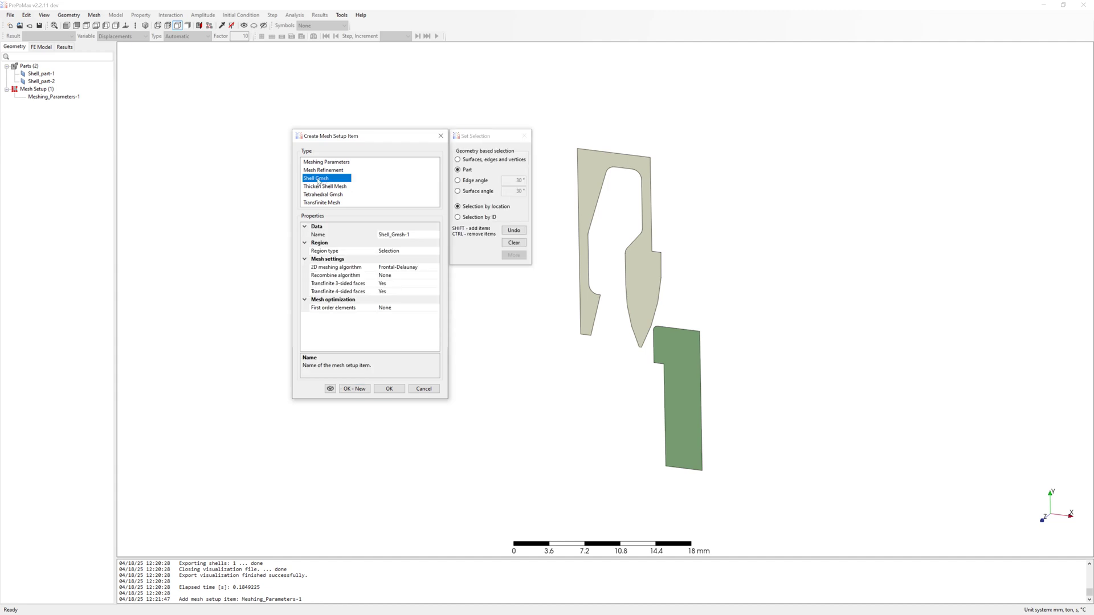
left_click_drag(559, 120, 746, 508)
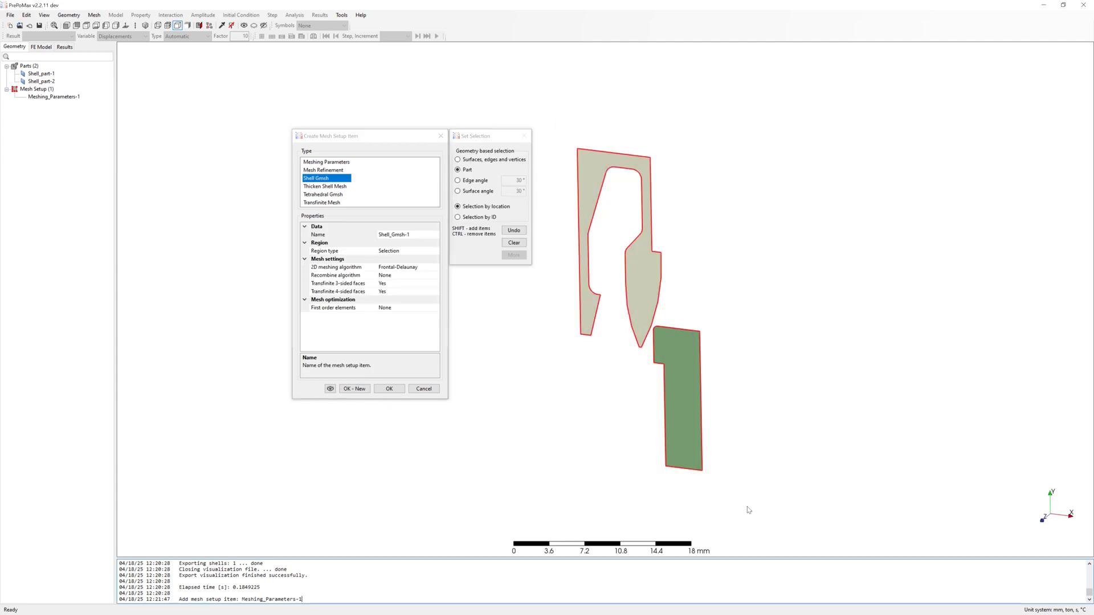
left_click(421, 267)
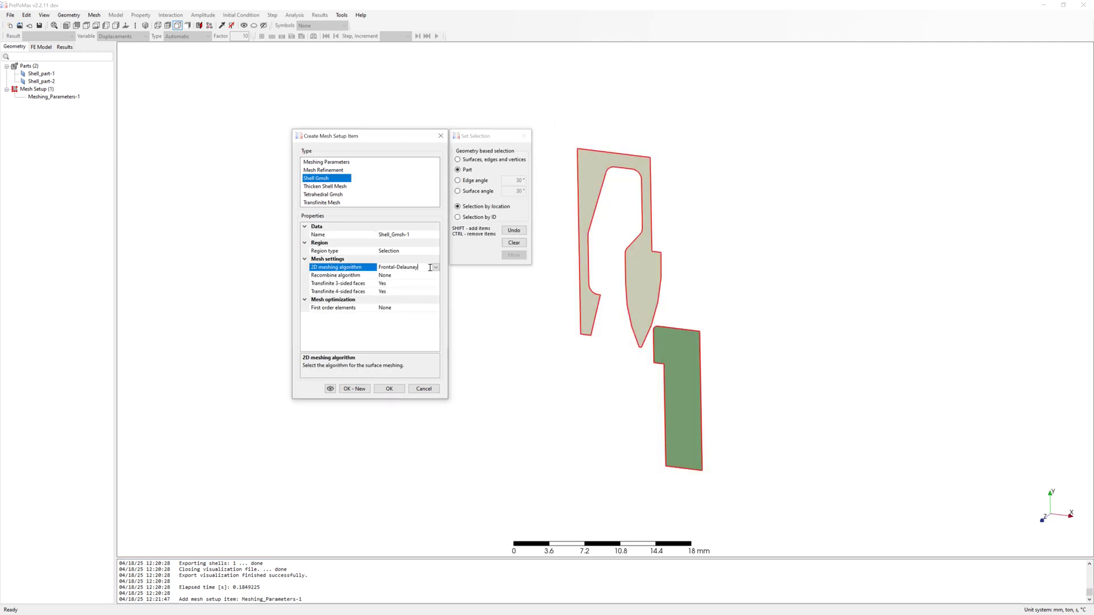
left_click(435, 267)
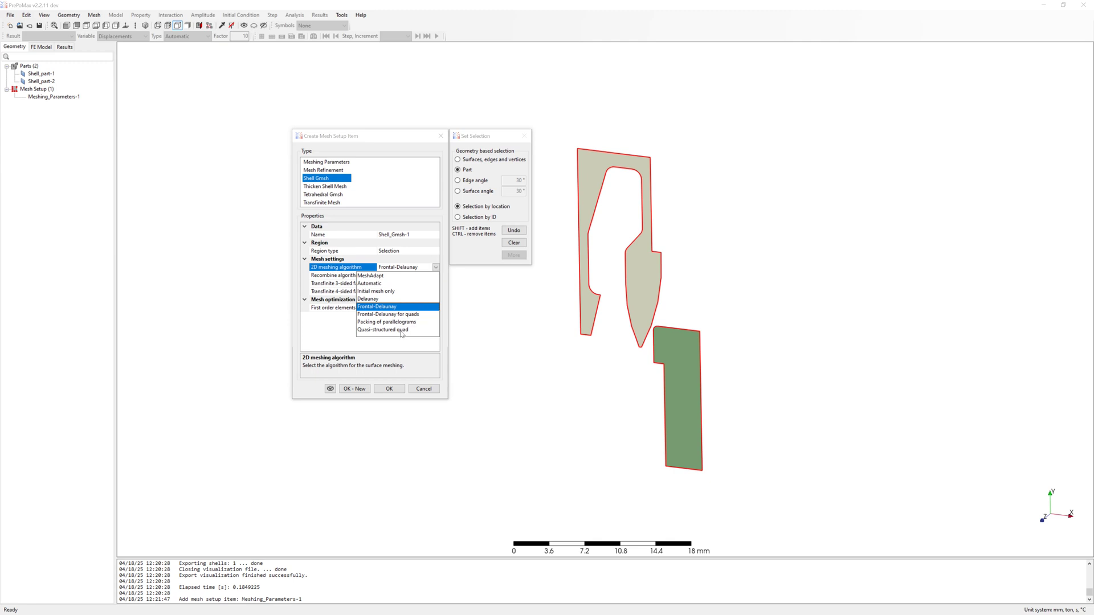
left_click(402, 330)
left_click(413, 276)
left_click(436, 275)
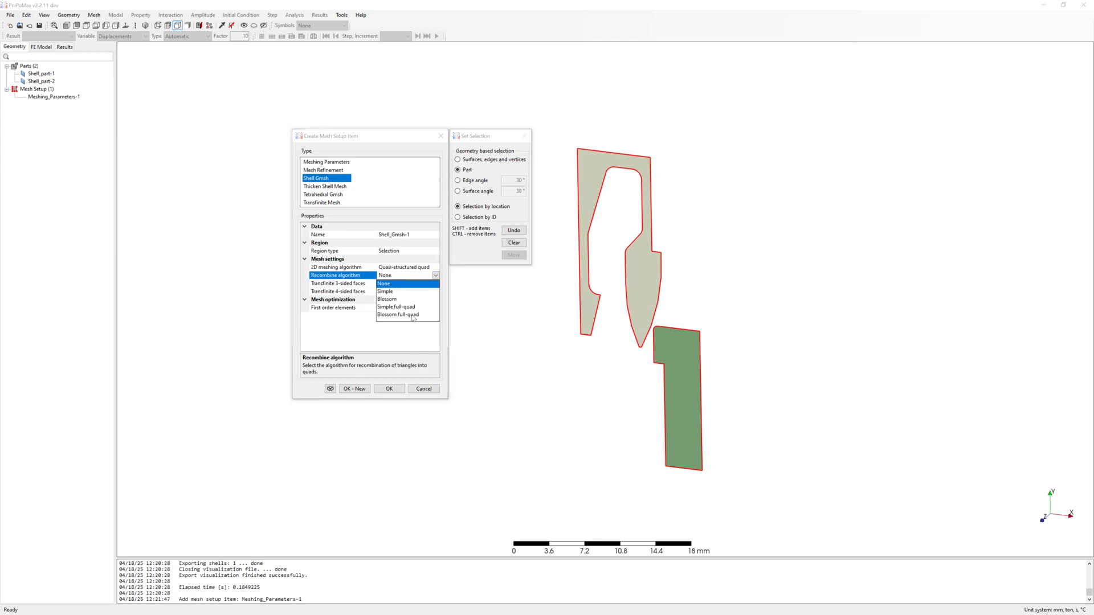
left_click(392, 300)
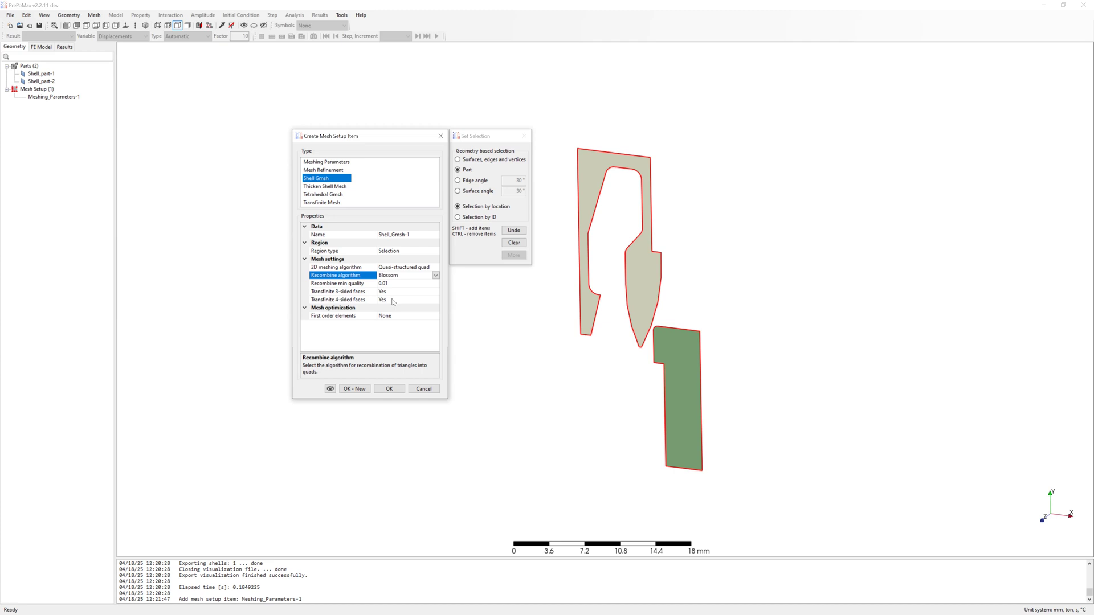
- Save the Gmsh item and generate the mesh for Shell_part-1 and Shell_part-2
left_click(389, 389)
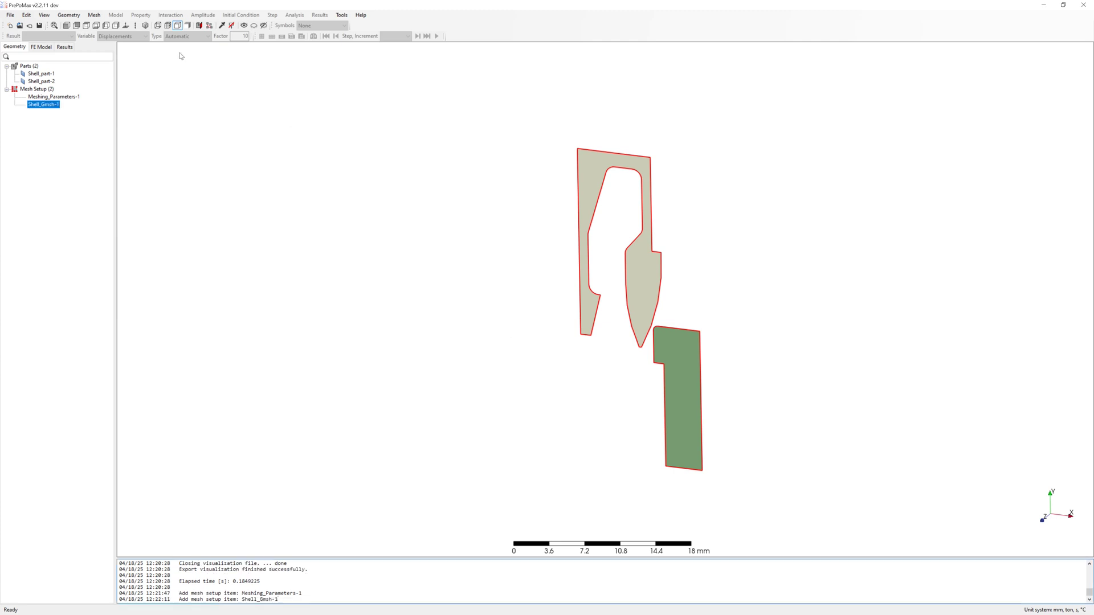
left_click(94, 15)
left_click(116, 44)
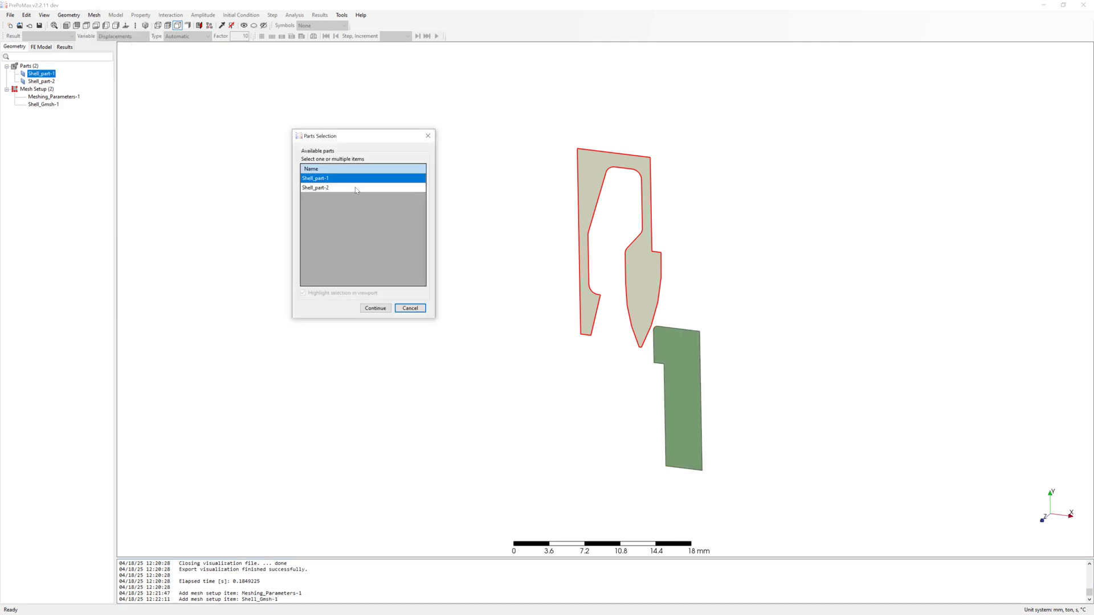
left_click(355, 188, "ctrl")
left_click(383, 308)
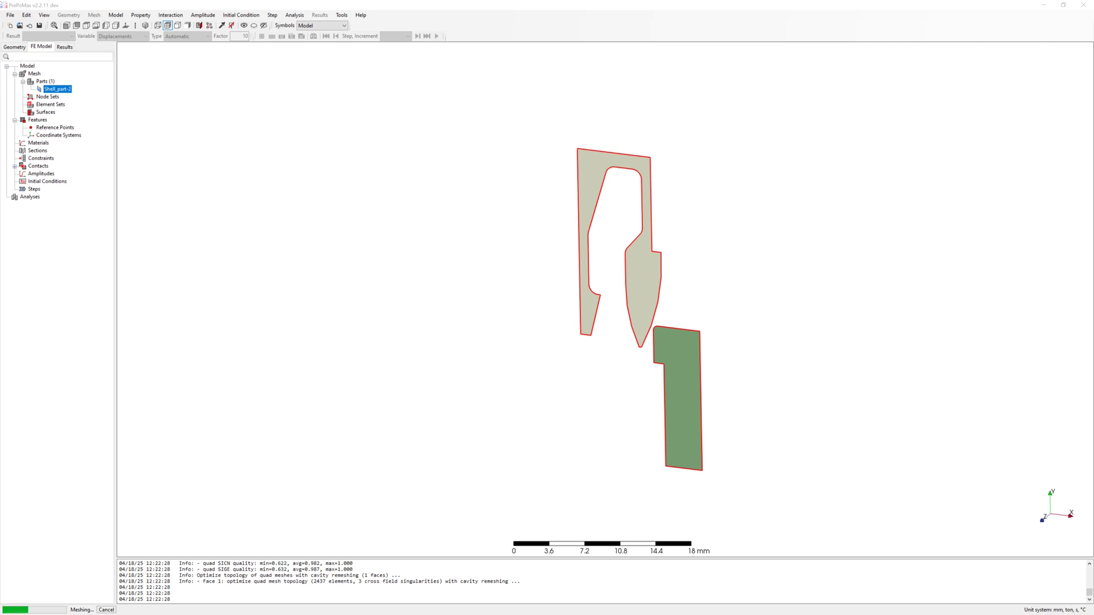
- Verify both parts use CPS4 quads: 1746 elements on Shell_part-2, 3199 on Shell_part-1
mouse_move(684, 243)
left_mouse_down()
mouse_move(728, 283)
mouse_move(701, 268)
mouse_move(664, 217)
mouse_move(712, 257)
left_mouse_up()
left_click(713, 257)
left_click(54, 90)
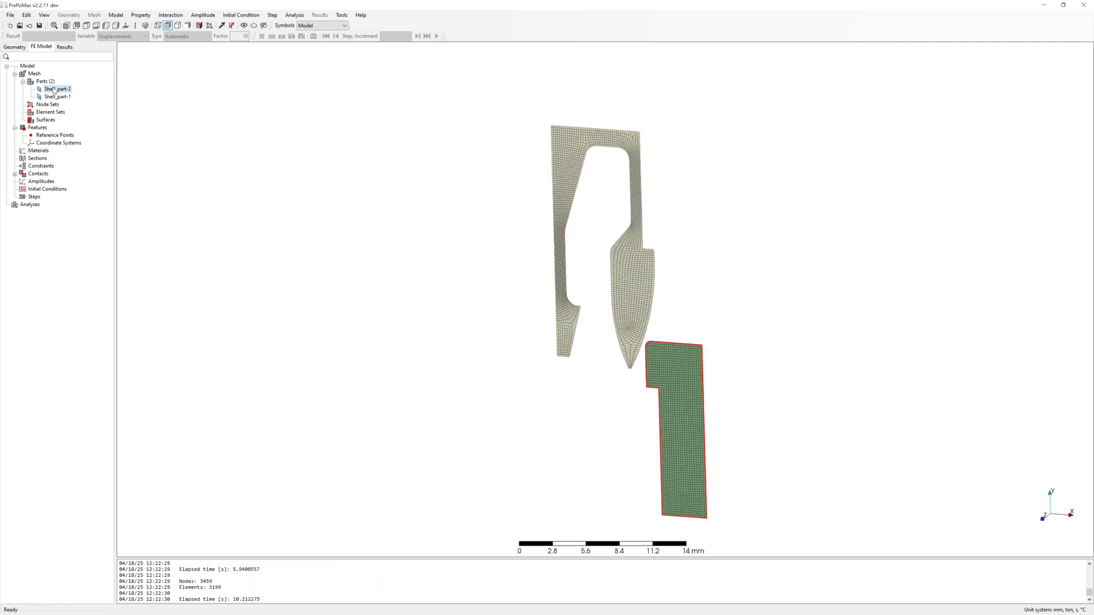
double_click(54, 90)
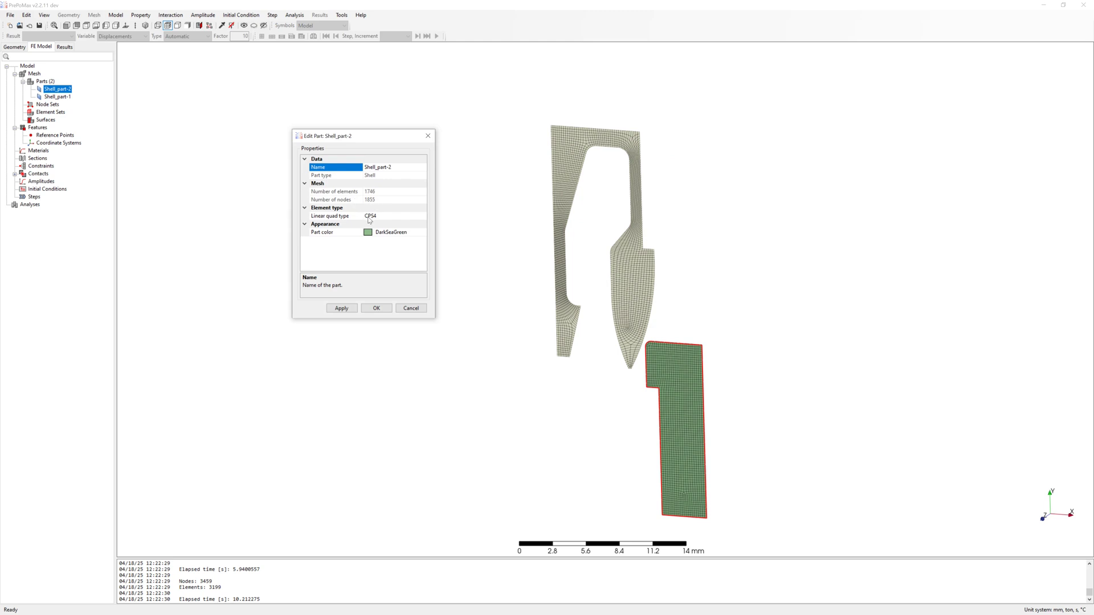
left_click(377, 308)
double_click(58, 97)
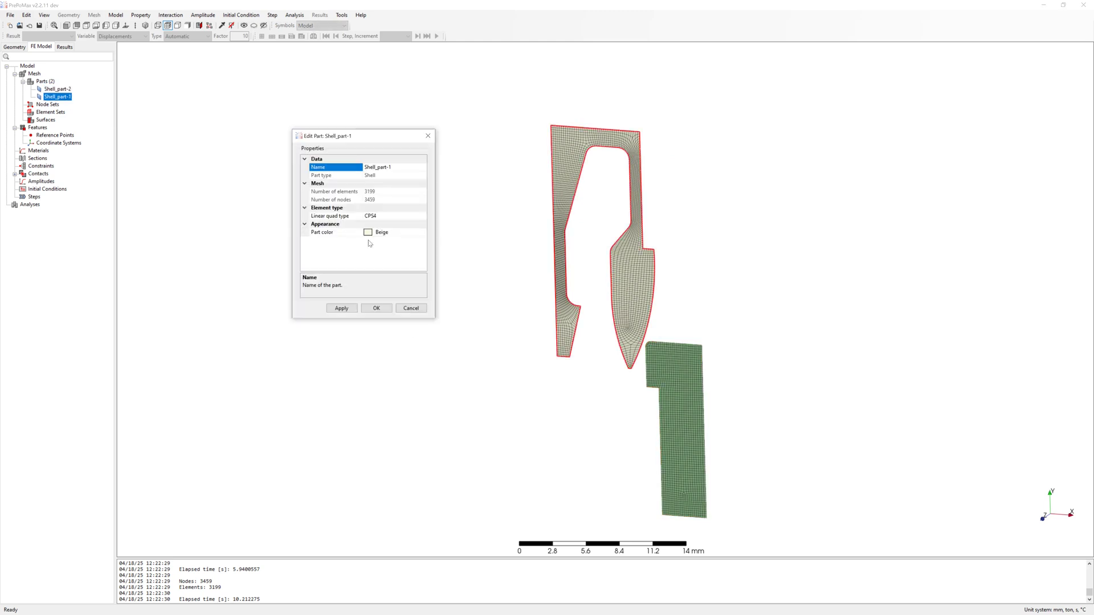
left_click(380, 310)
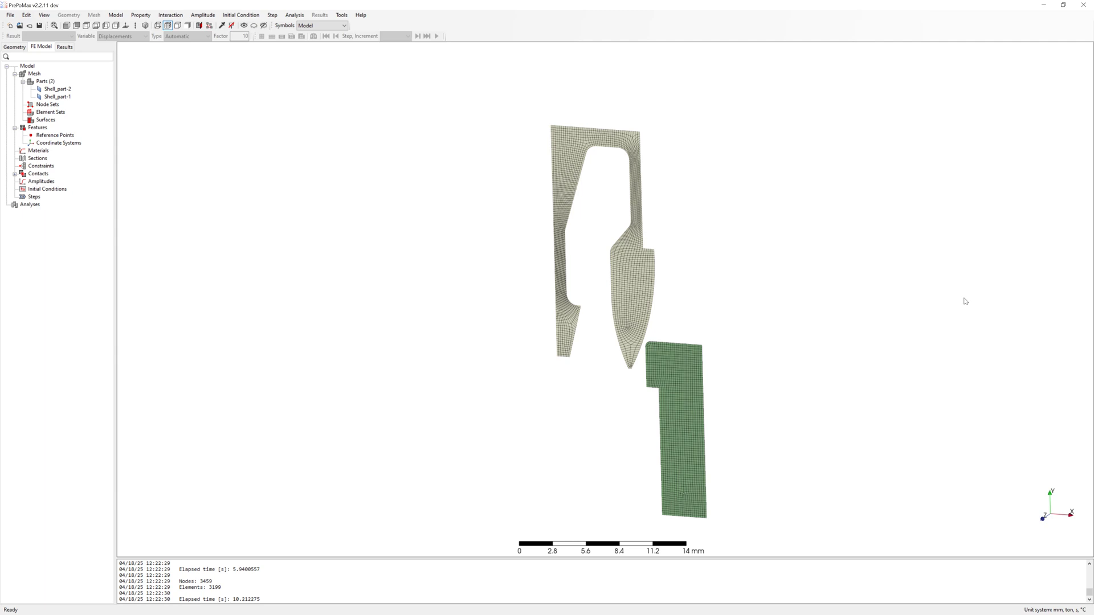
- Create material 'plastic' with elastic Young's modulus 9000 MPa and Poisson's ratio 0.3
right_click(37, 151)
left_click(80, 155)
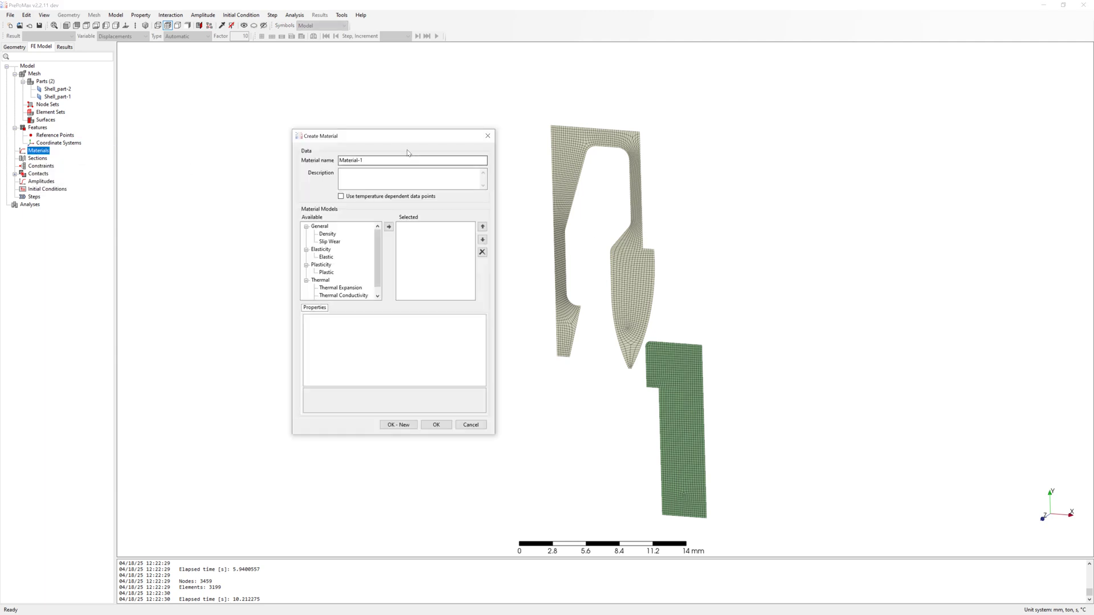
left_click_drag(346, 132, 345, 143)
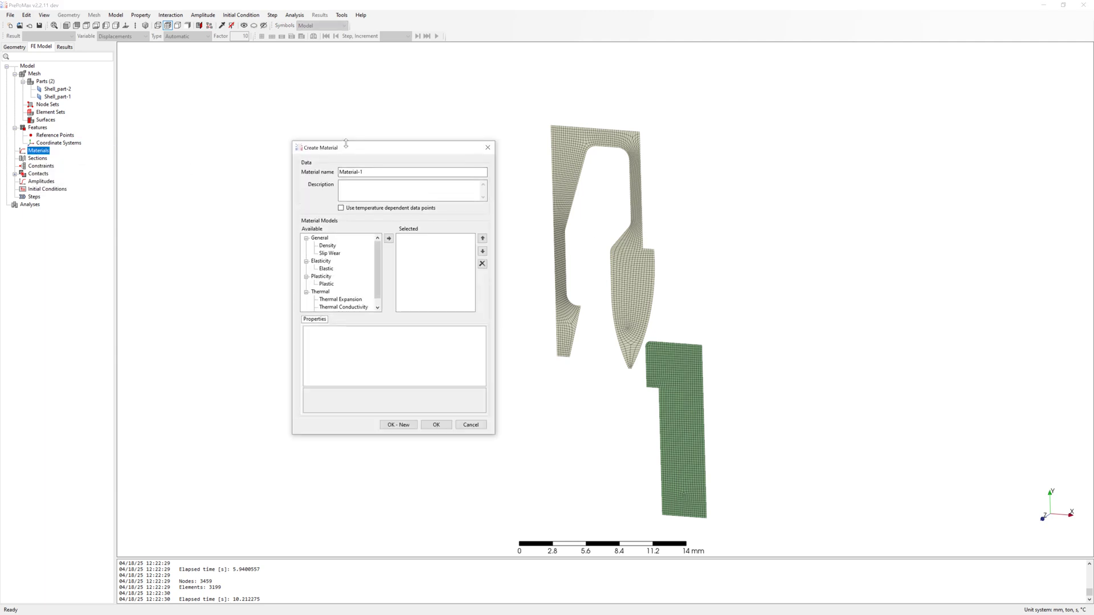
double_click(350, 171)
type("plastic")
left_click(325, 268)
left_click(389, 238)
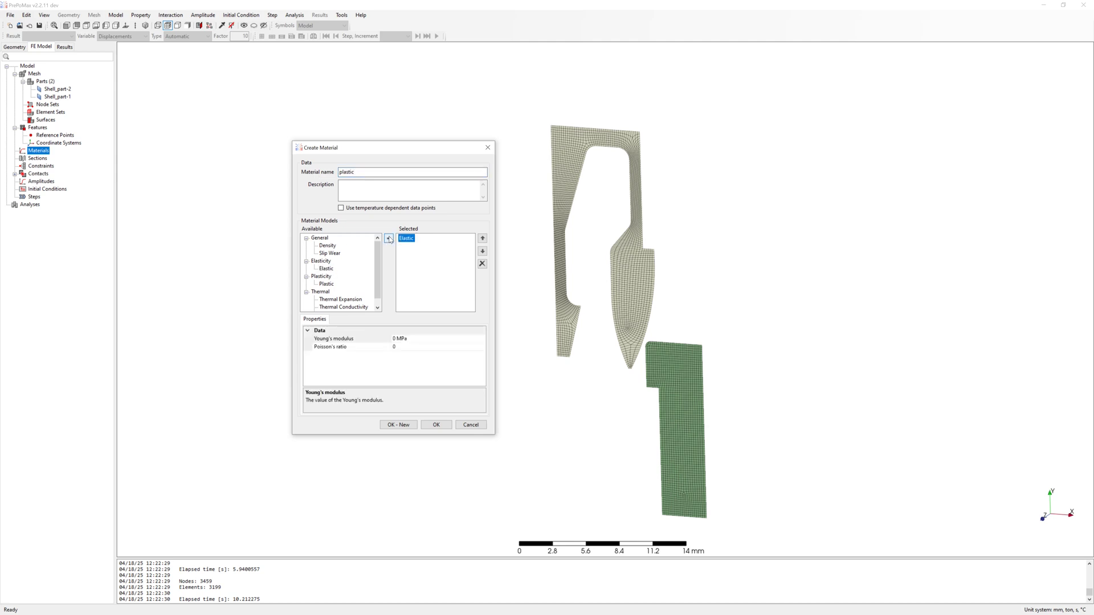
left_click(399, 338)
type("900")
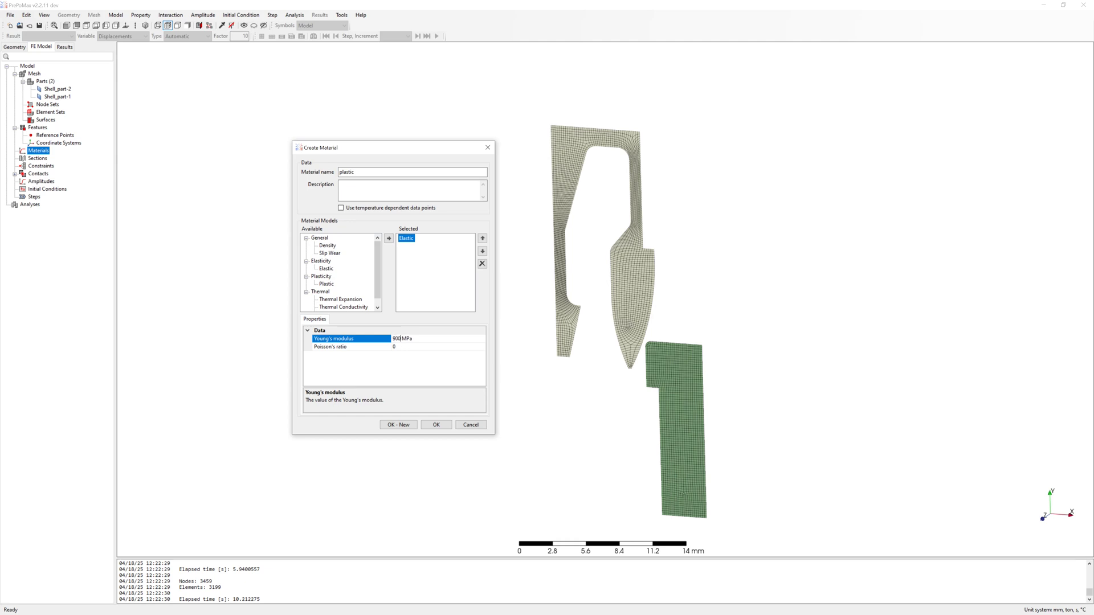
left_click(406, 347)
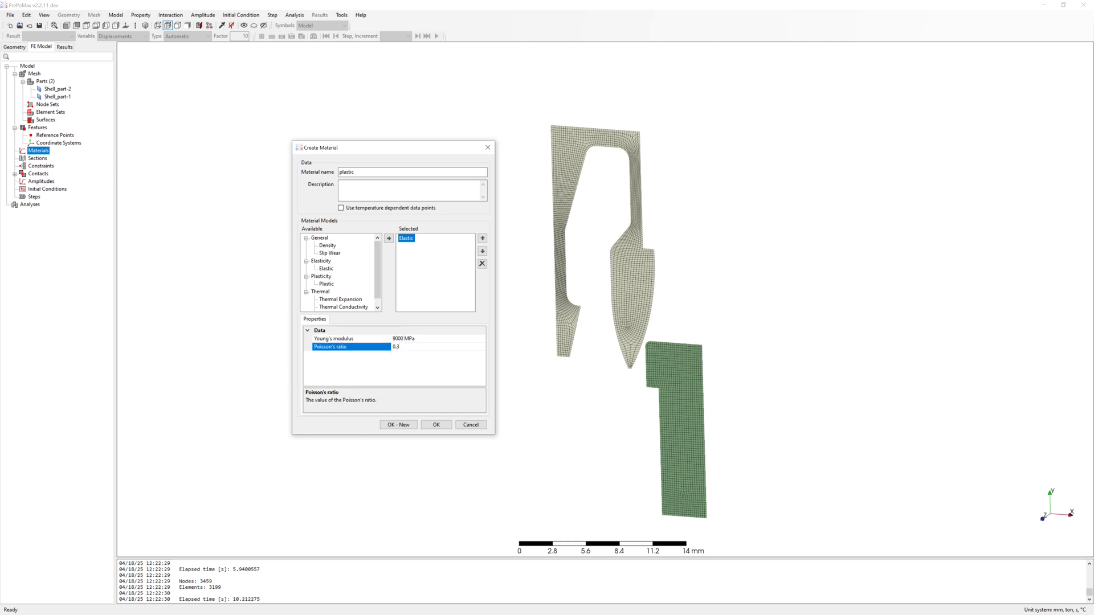
left_click(435, 424)
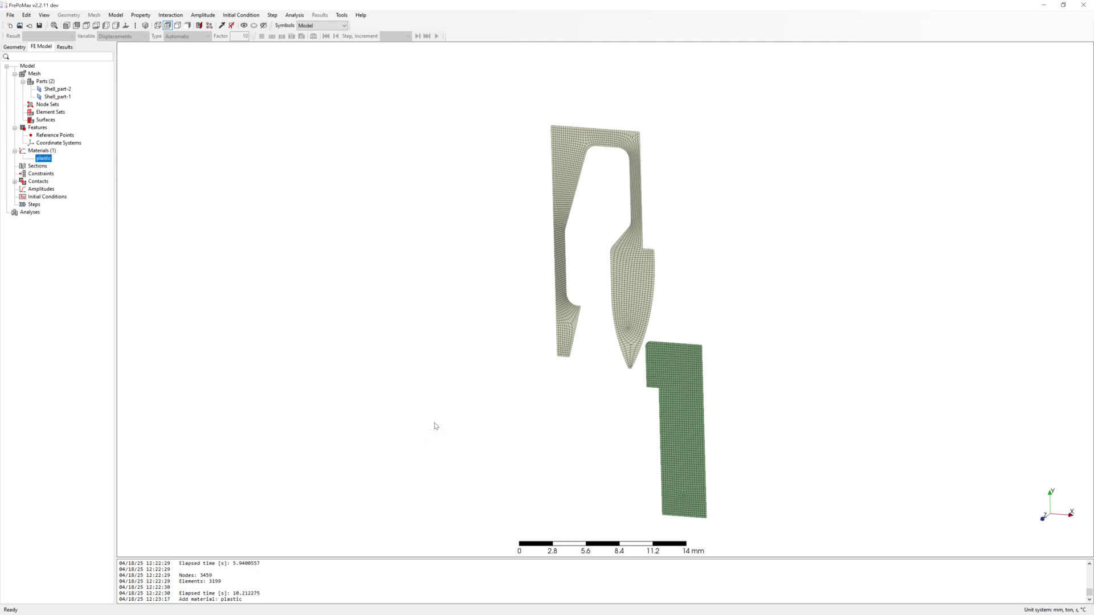
- Create Solid_Section-1 with material plastic and 1 mm thickness on both mesh parts
right_click(37, 166)
left_click(57, 172)
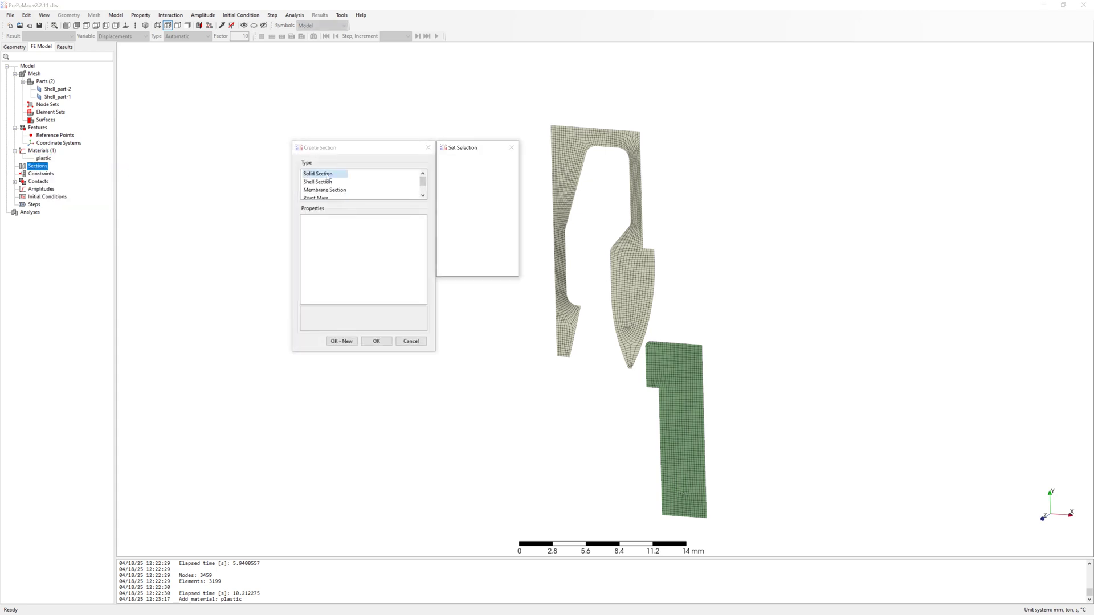
left_click_drag(543, 102, 764, 533)
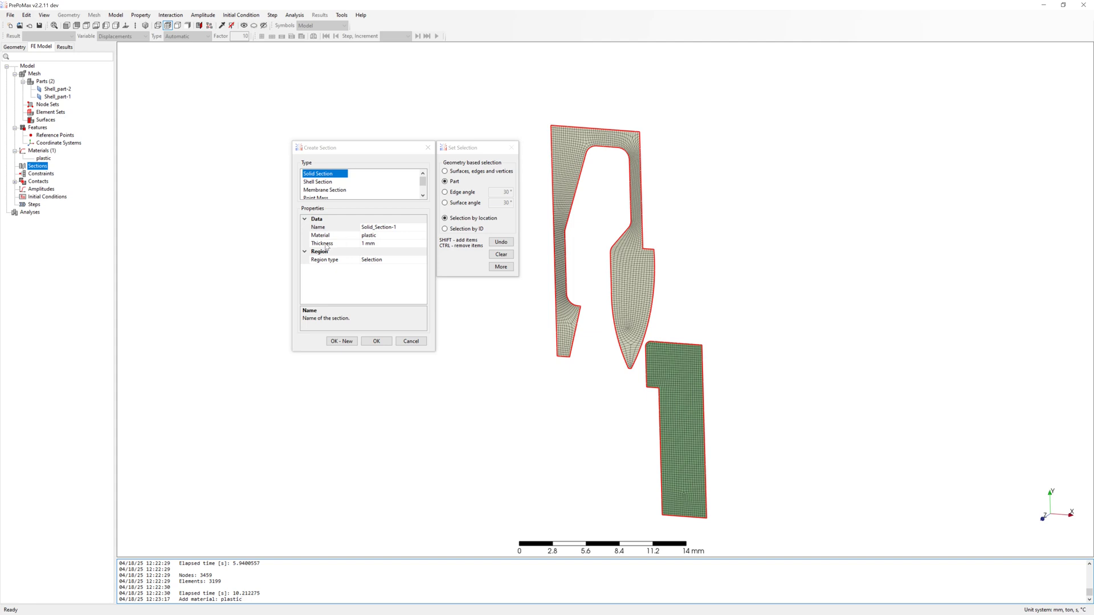
left_click(376, 340)
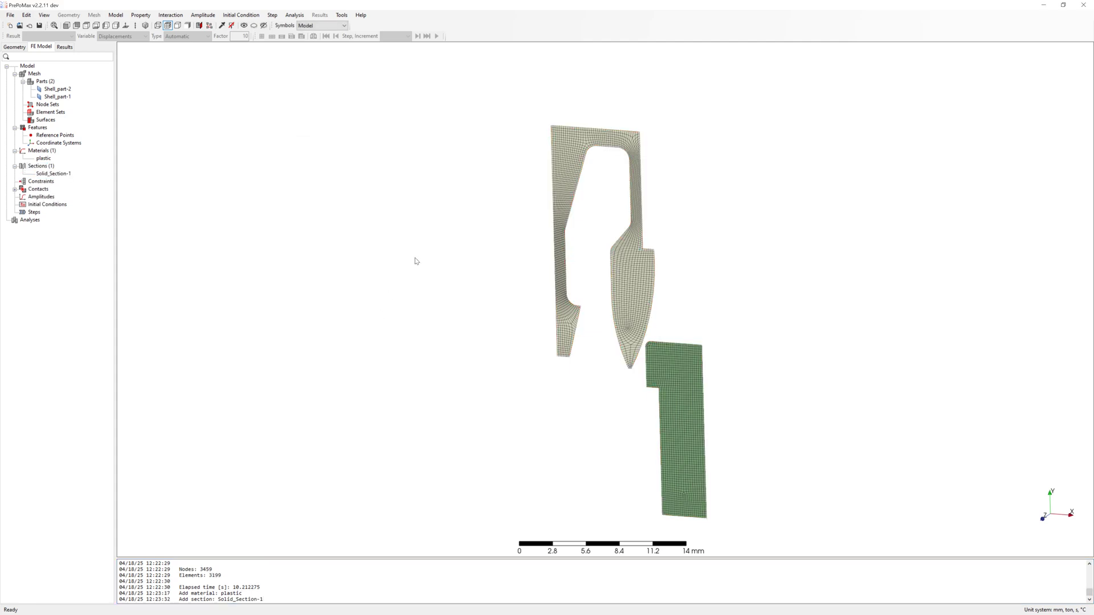
left_click(46, 183)
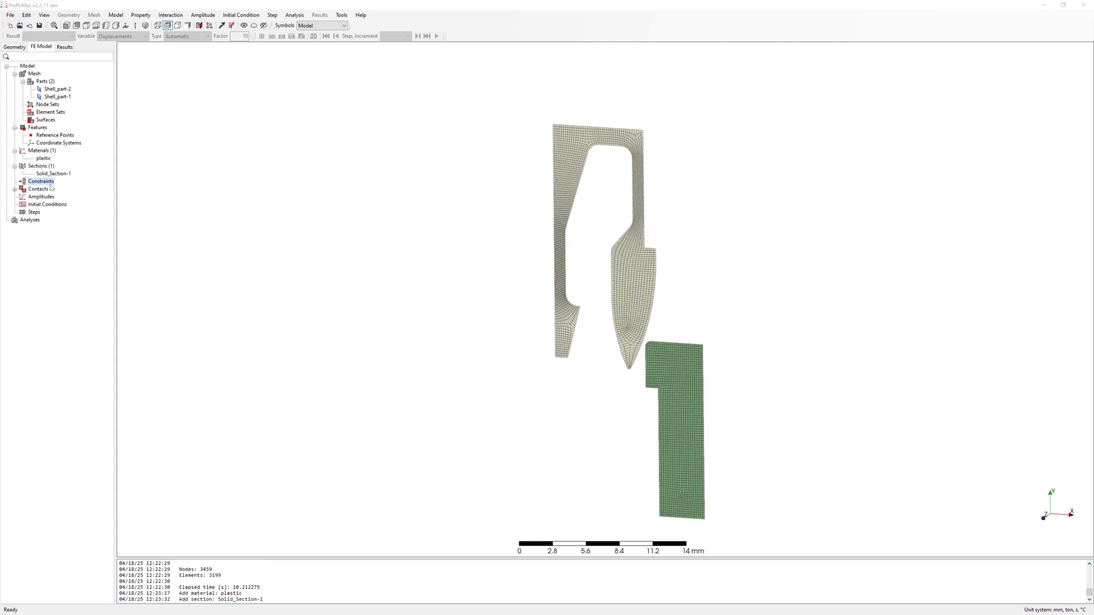
- Create a surface interaction with linear surface behaviour, K 450000 N/mm³ and σ∞ 0.5 MPa
left_click(39, 189)
left_click(15, 189)
right_click(58, 197)
left_click(84, 208)
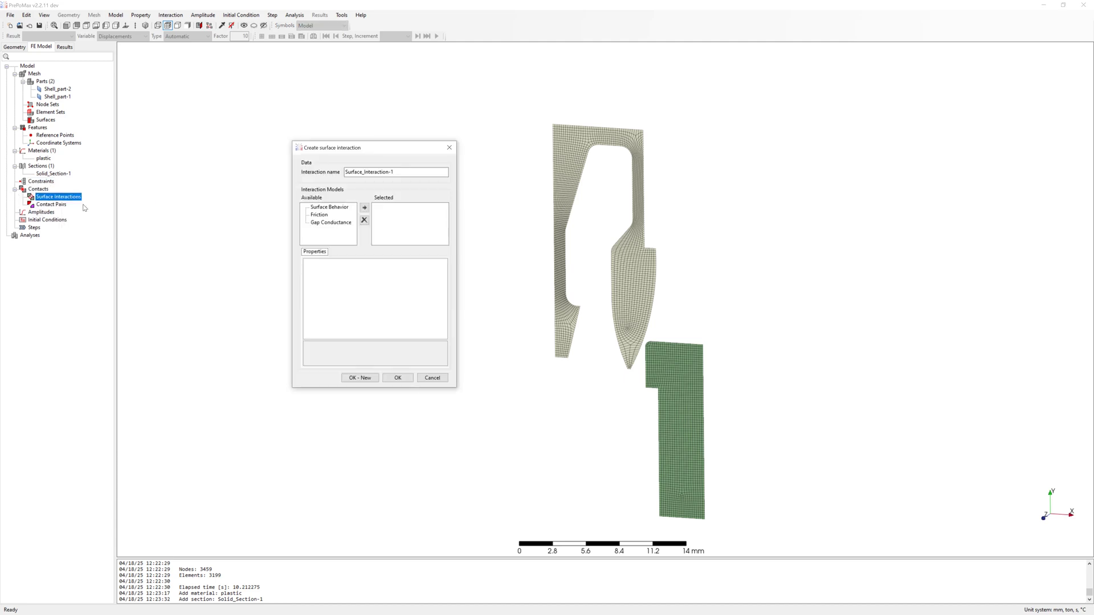
double_click(329, 208)
left_click(385, 269)
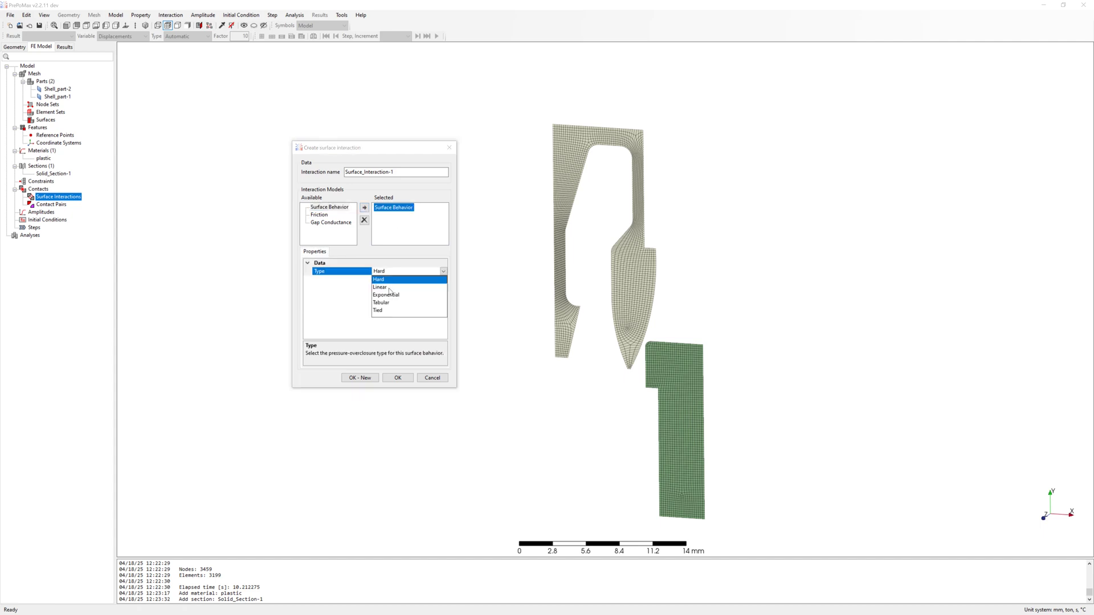
left_click(390, 287)
left_click(383, 279)
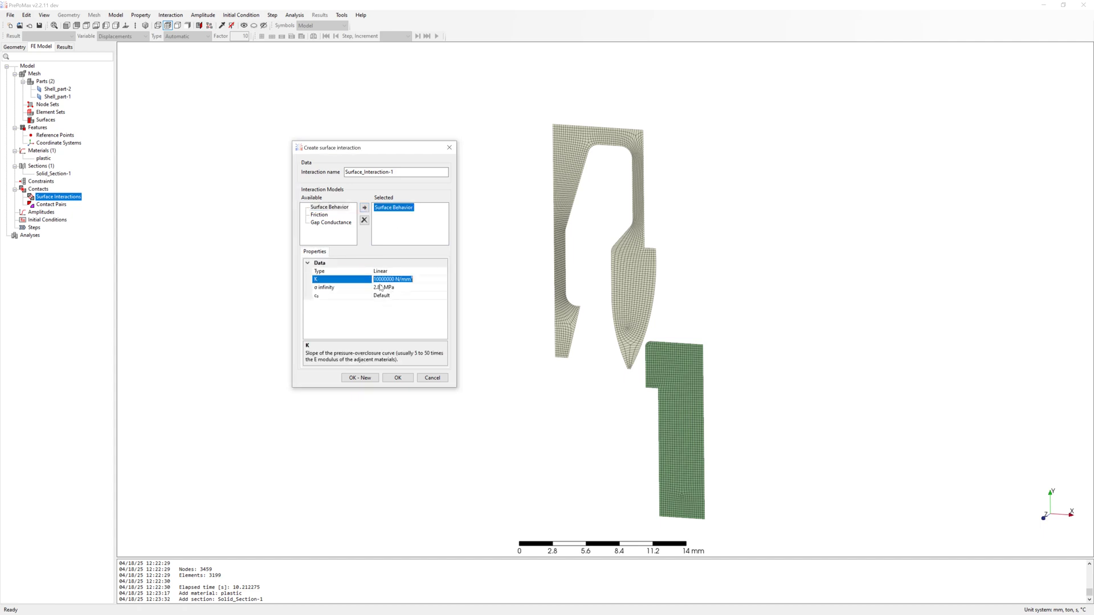
type("450000")
left_click(388, 288)
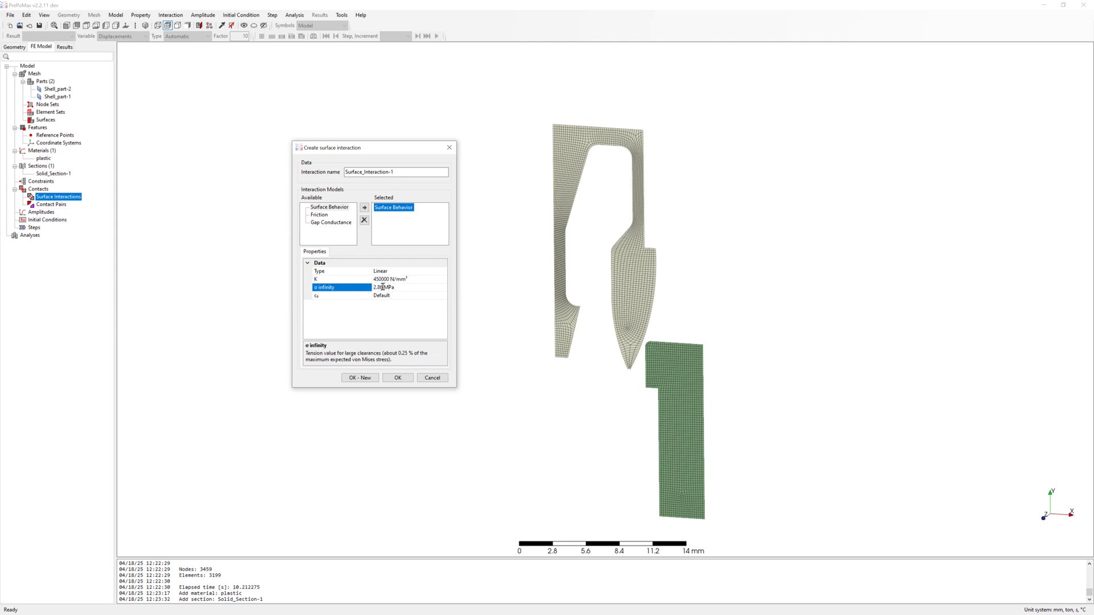
double_click(382, 288)
type("0.5")
- Add friction with coefficient 0.1 and save Surface_Interaction-1
left_click(318, 215)
left_click(364, 207)
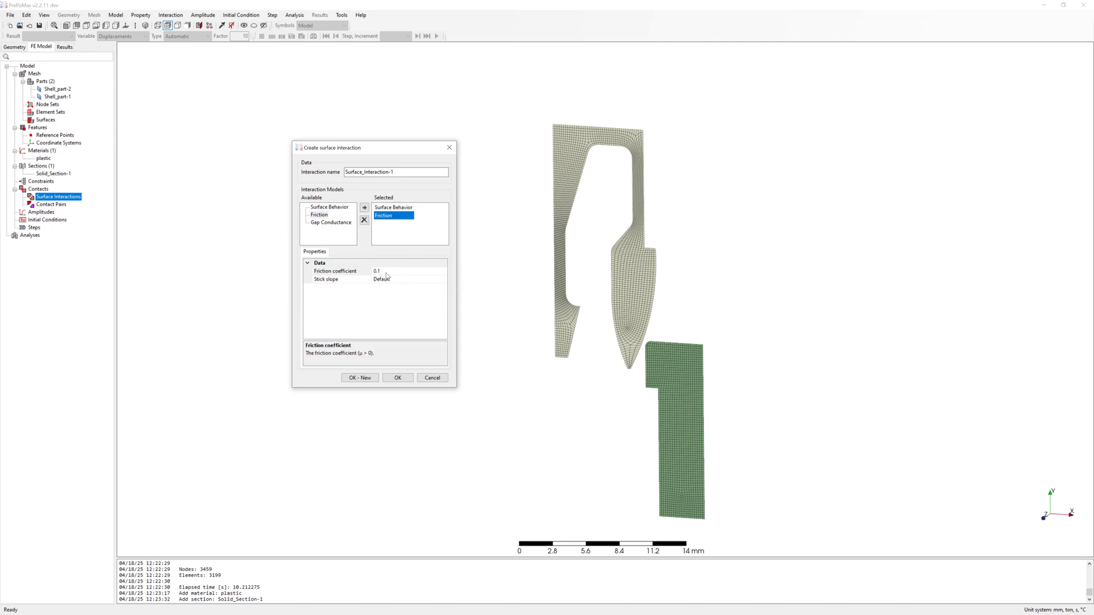
left_click(398, 377)
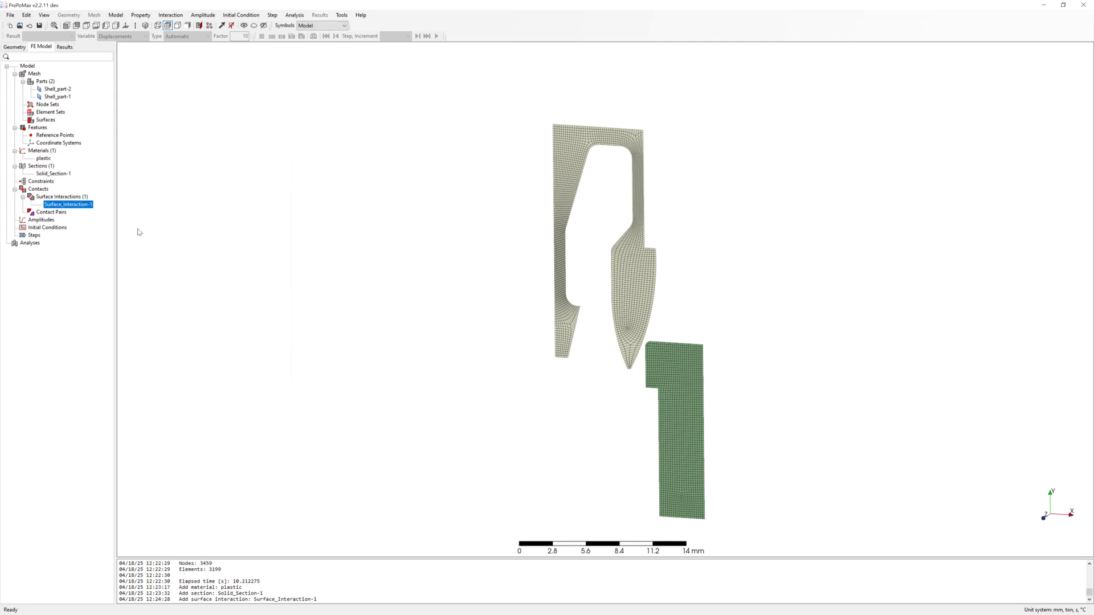
- Start a contact pair with slave adjustment off and a red master surface colour
right_click(61, 212)
left_click(85, 217)
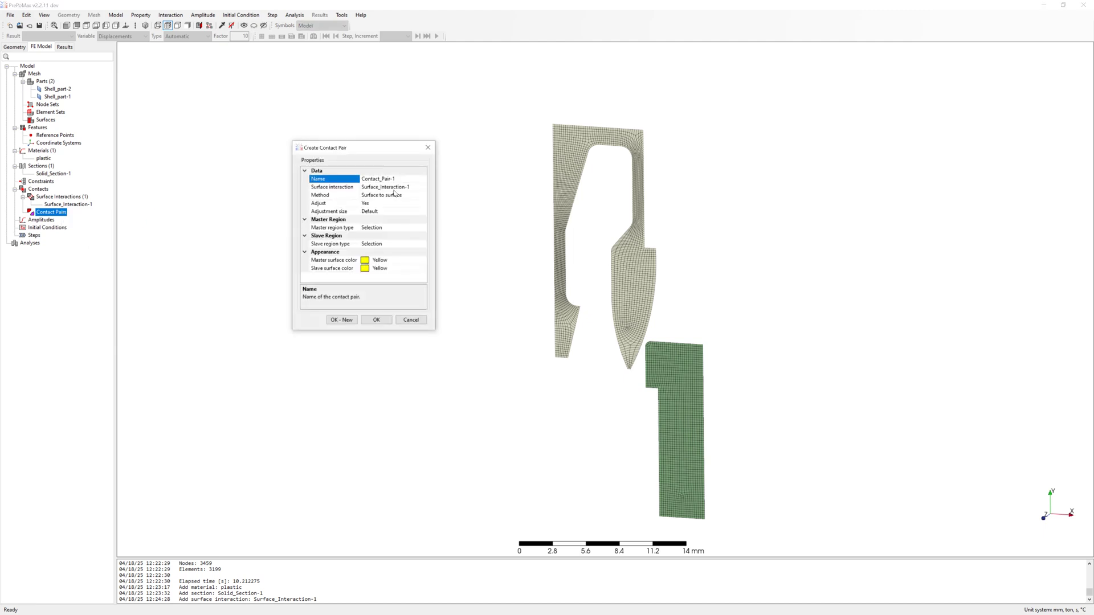
left_click(372, 203)
left_click(376, 204)
left_click(382, 219)
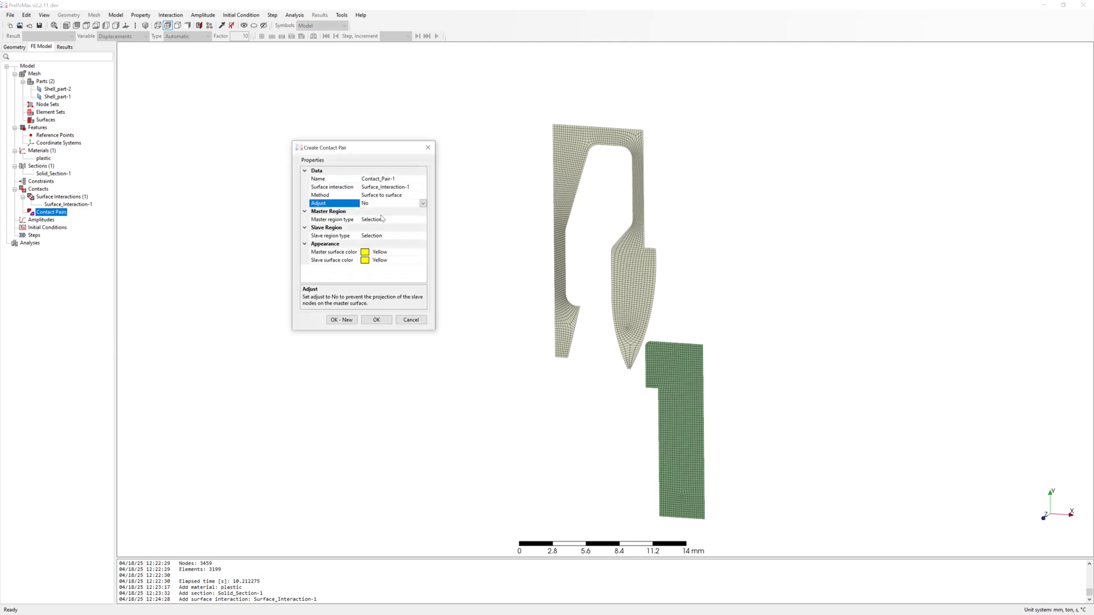
left_click(366, 253)
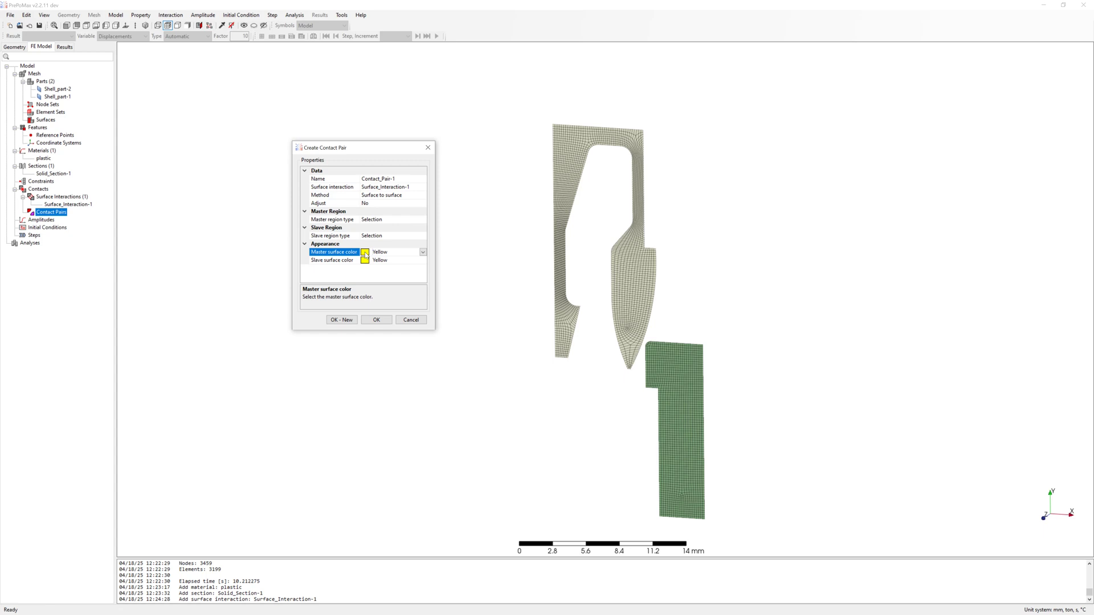
left_click(366, 254)
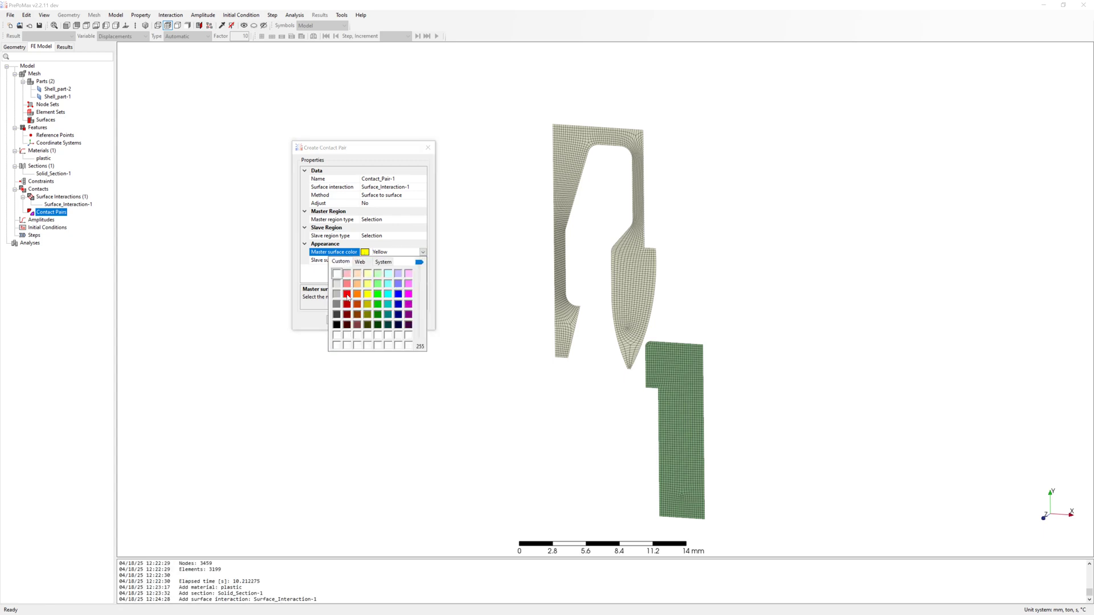
left_click(347, 294)
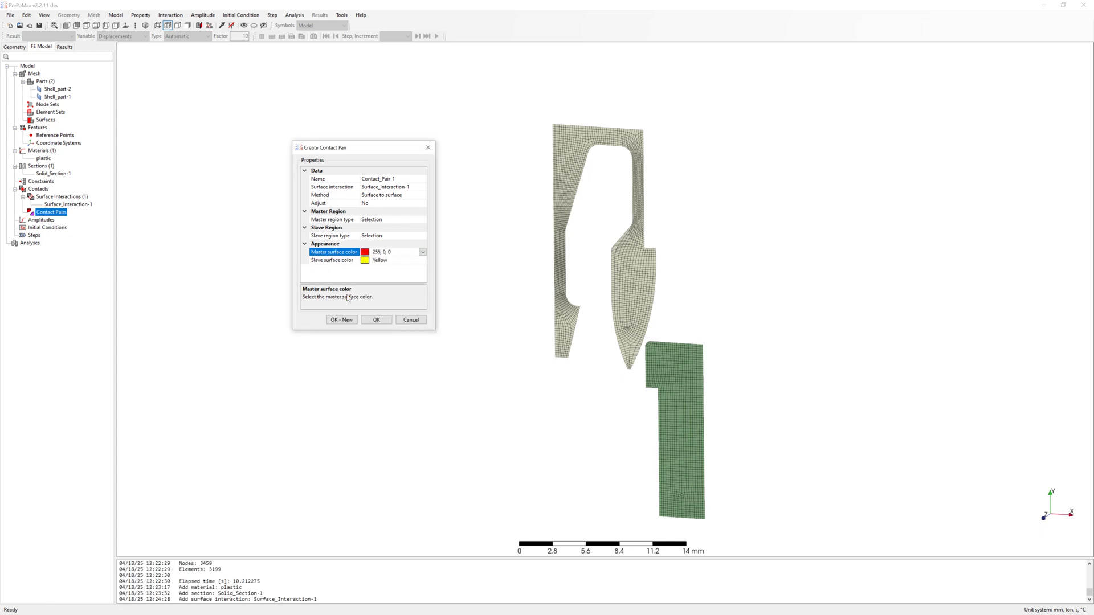
- Set the hook's curved edge as master and the block's top edge as slave, creating Contact_Pair-1
left_click(385, 221)
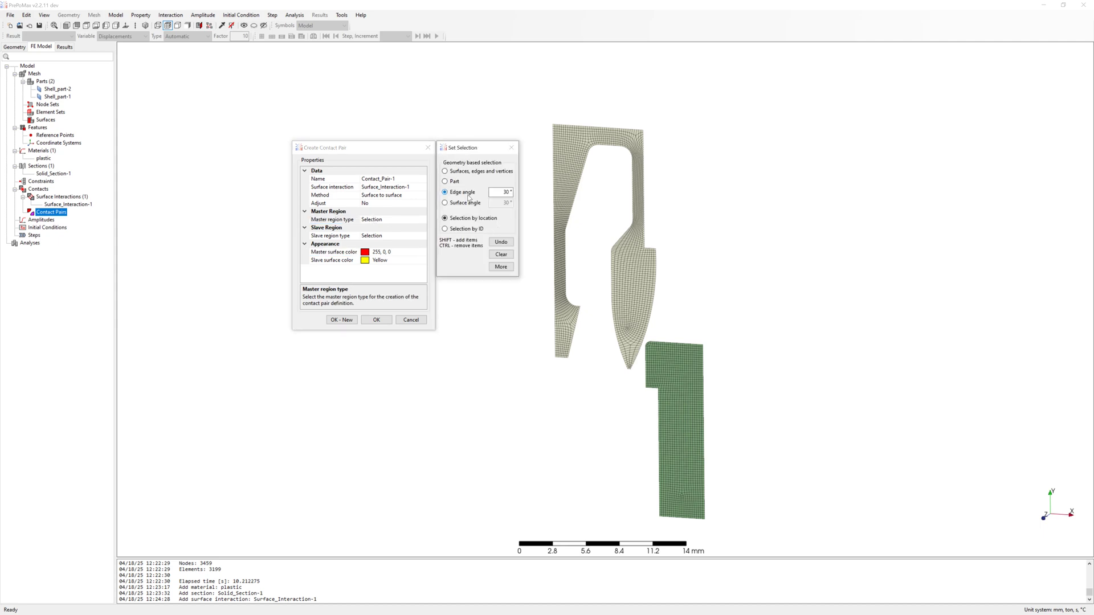
scroll(631, 278, "up", 1)
scroll(649, 294, "up", 1)
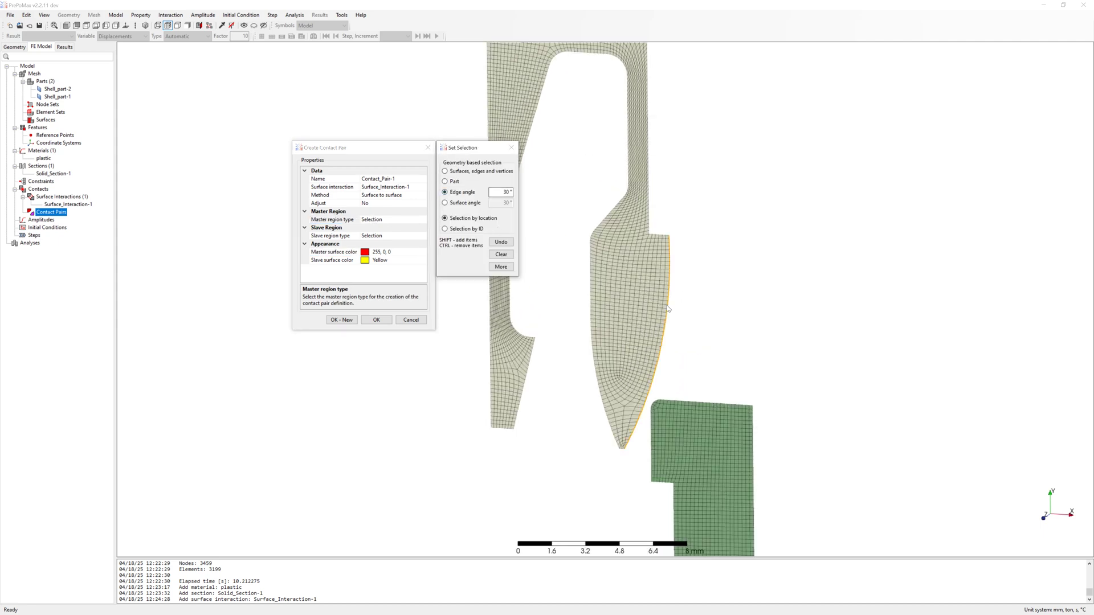
left_click(668, 308)
left_click(672, 240, "shift")
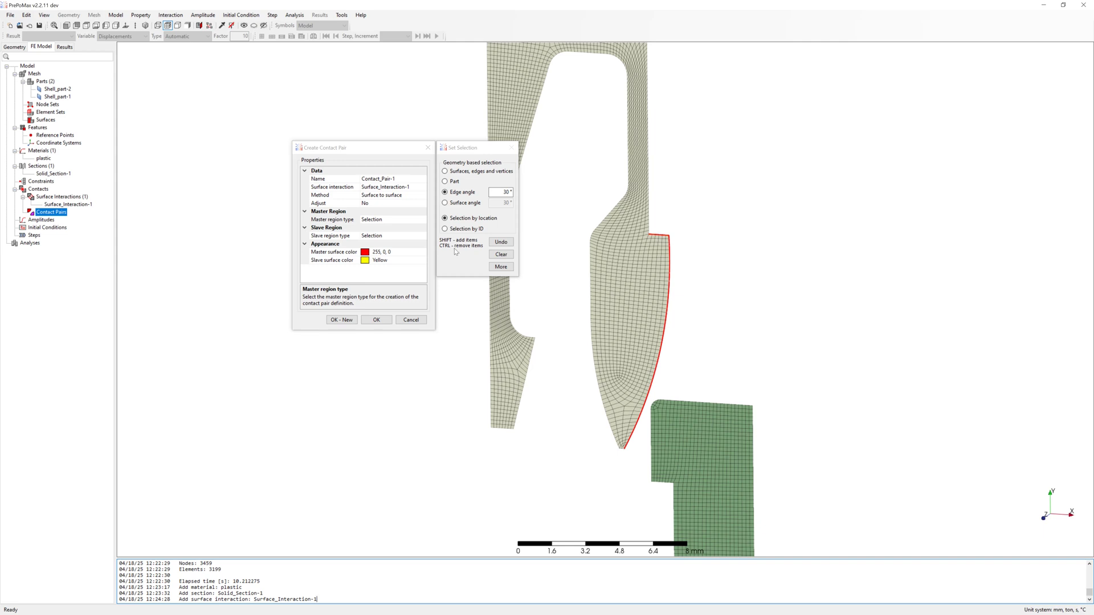
left_click(376, 237)
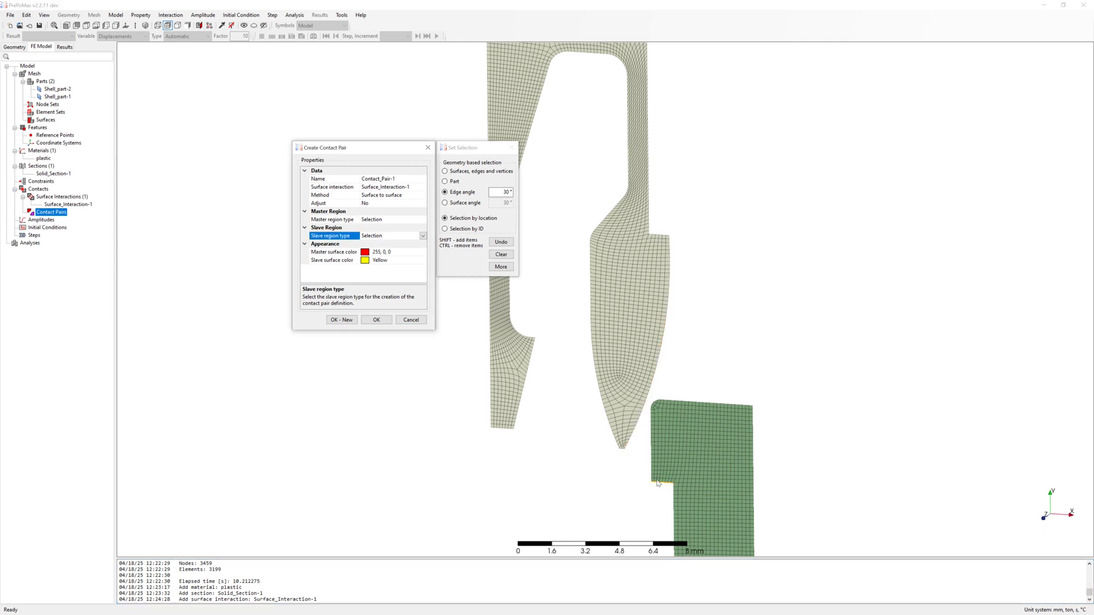
left_click(652, 455)
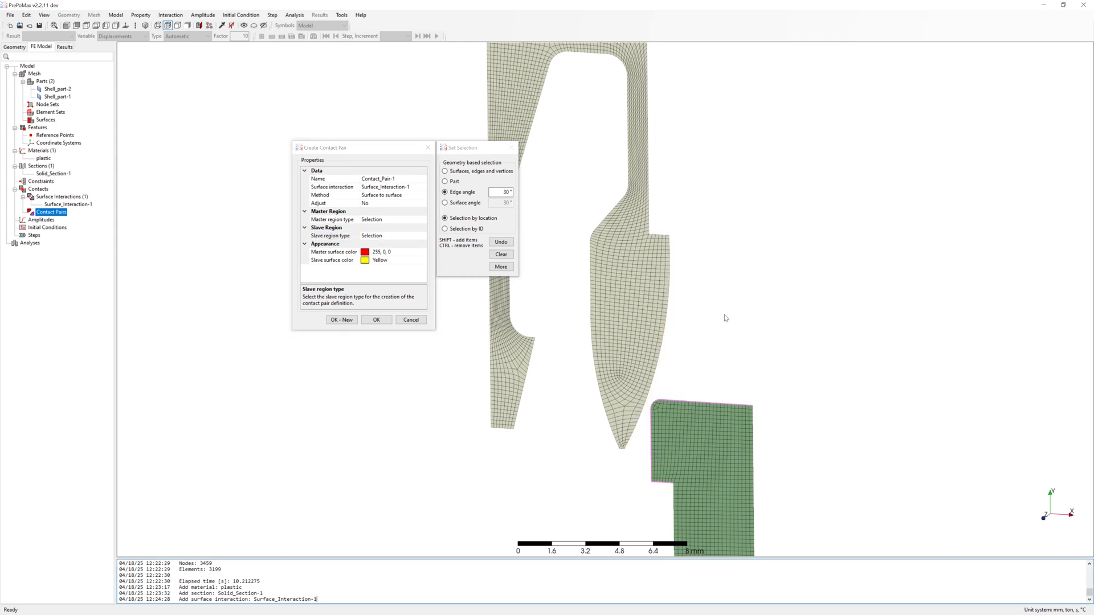
left_click(376, 320)
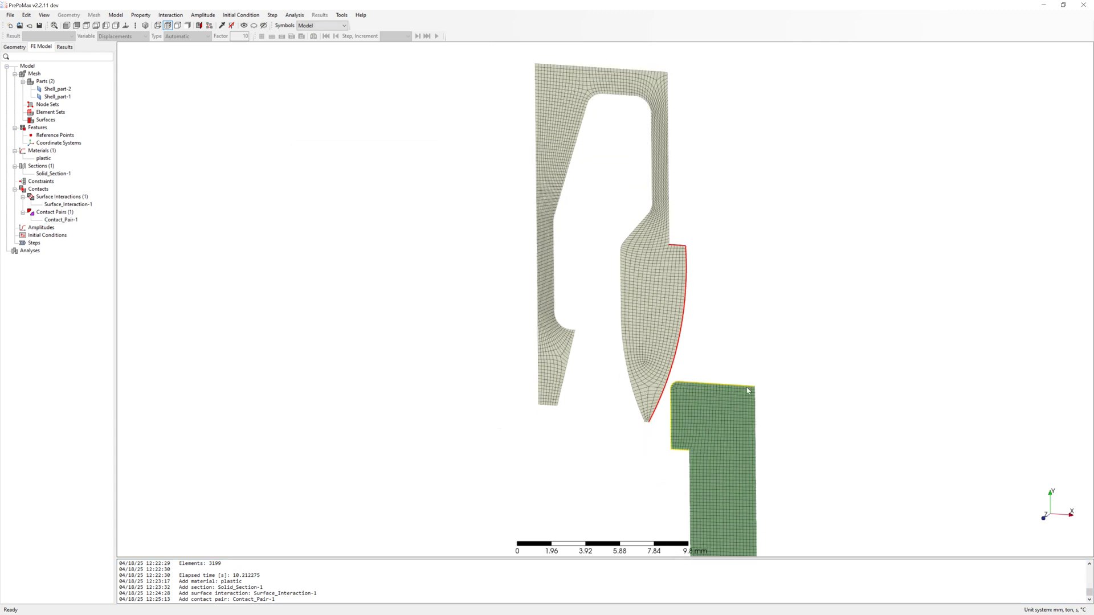
scroll(786, 286, "down", 3)
middle_click_drag(786, 286, 647, 264)
scroll(651, 228, "up", 2)
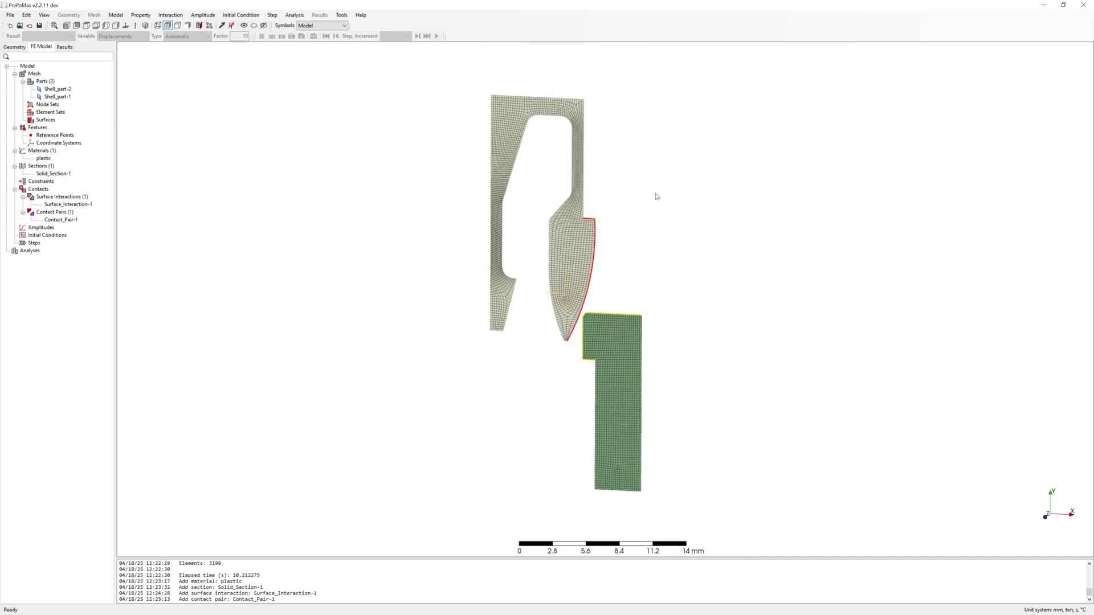
- Create amplitude Tabular-1 with data points 0/0, 0.9/1 and 1/1
left_click(48, 227)
right_click(50, 227)
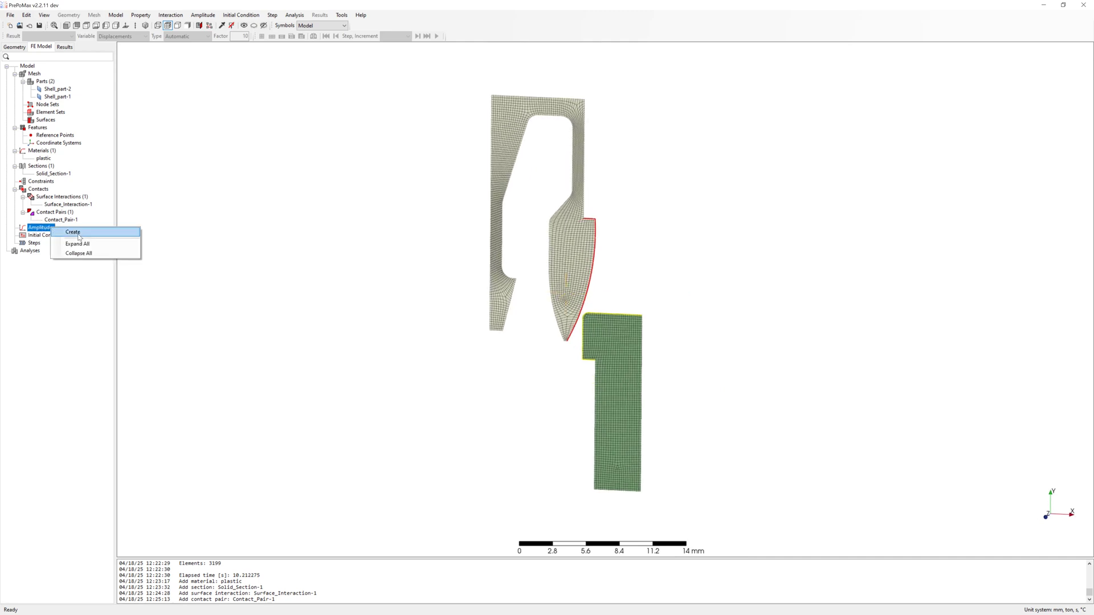
left_click(68, 233)
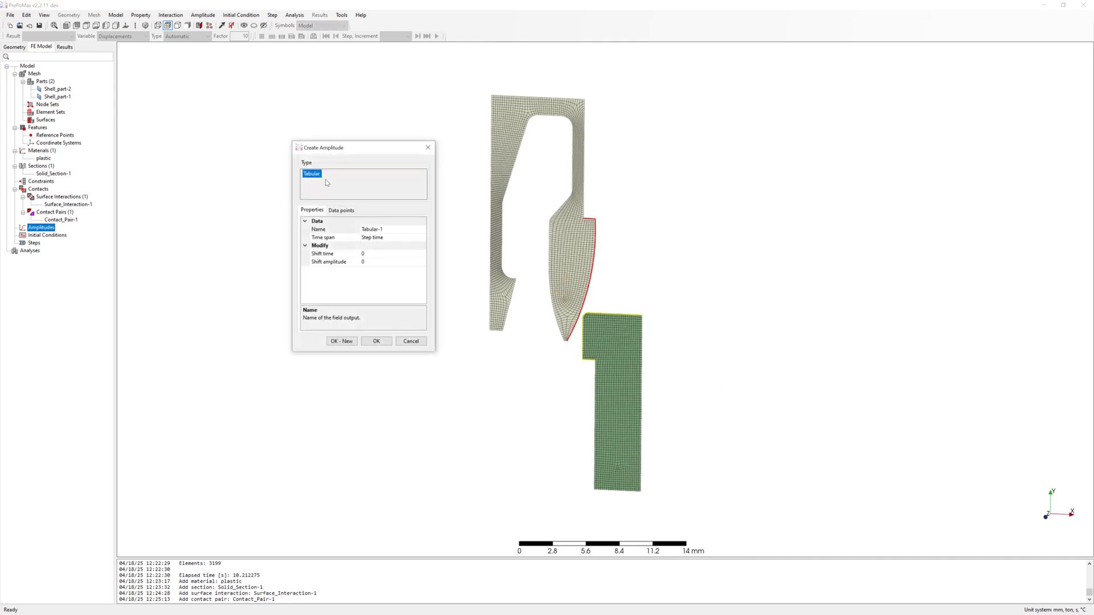
left_click(349, 211)
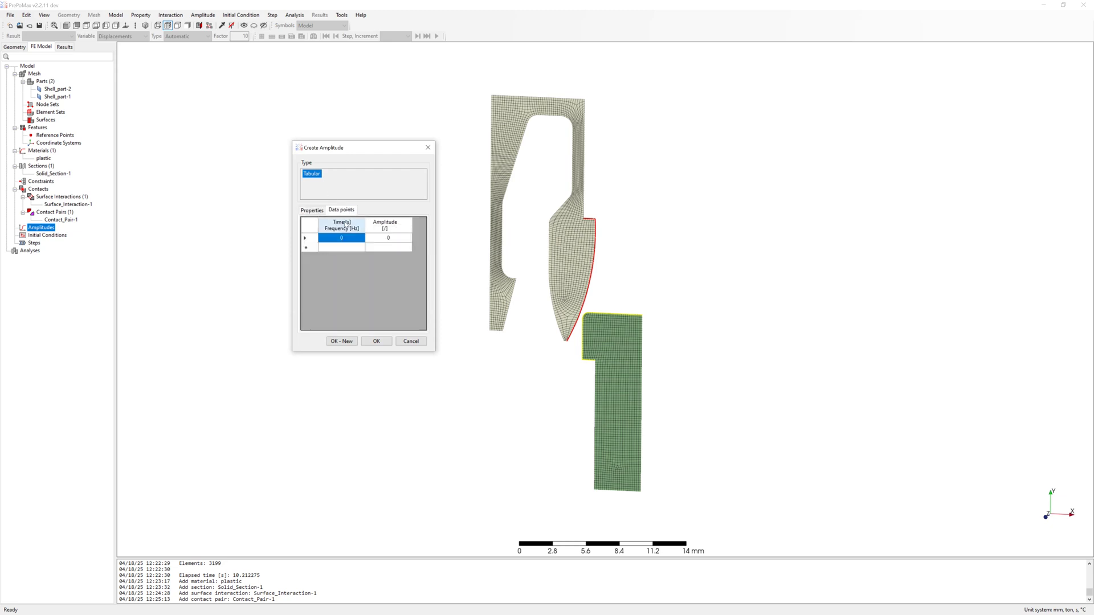
left_click(349, 248)
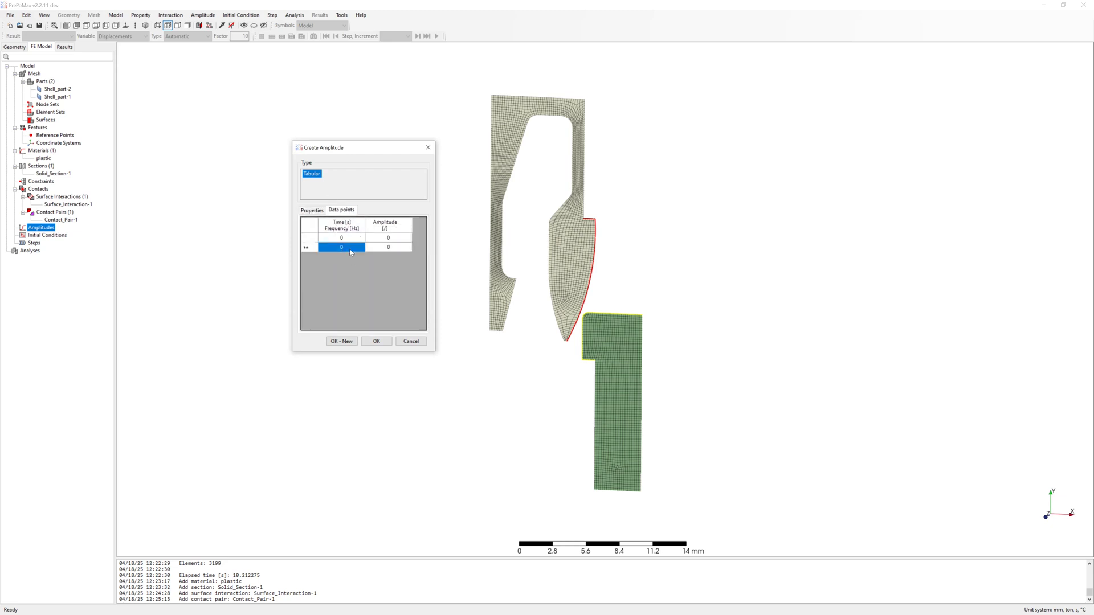
type("0.9")
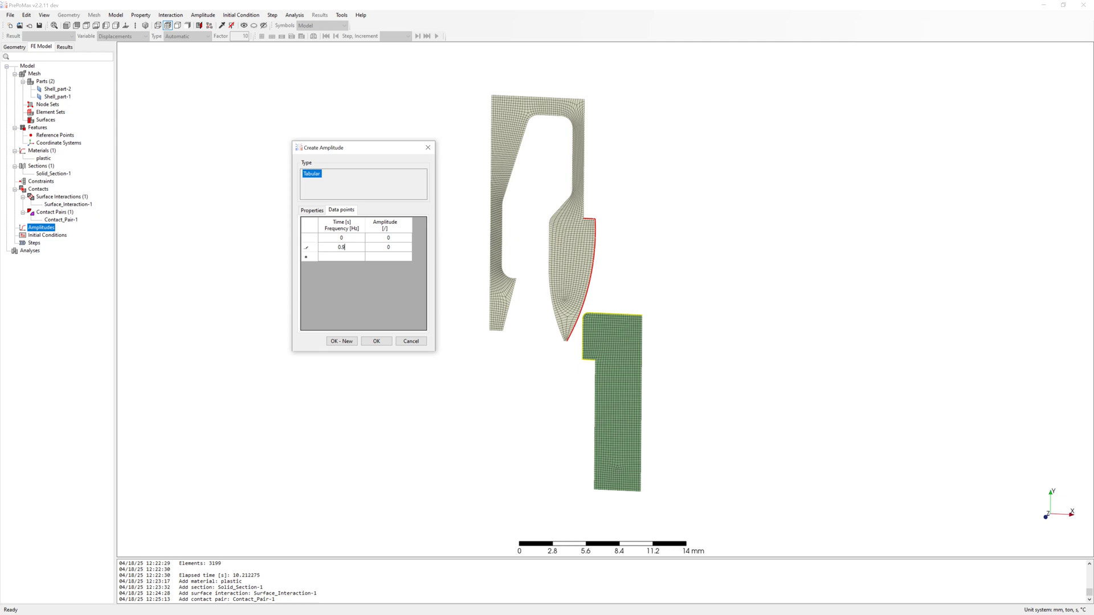
left_click(397, 249)
type("1")
left_click(363, 260)
type("1")
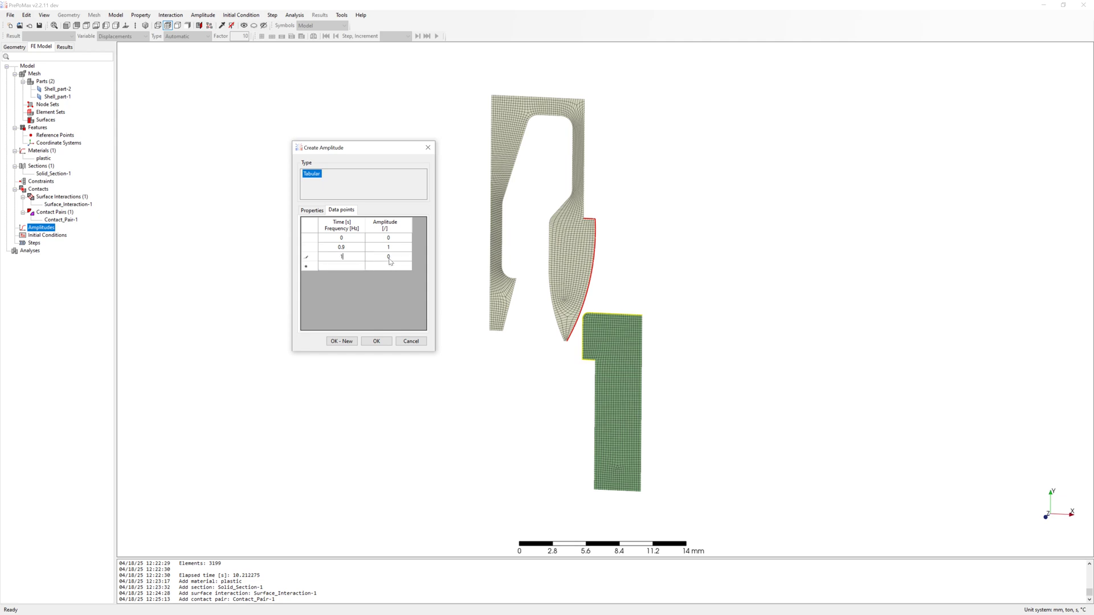
left_click(388, 258)
- Save Tabular-1, then create static Step-1 with direct incrementation and 0.05 s initial increment
type("1")
left_click(376, 341)
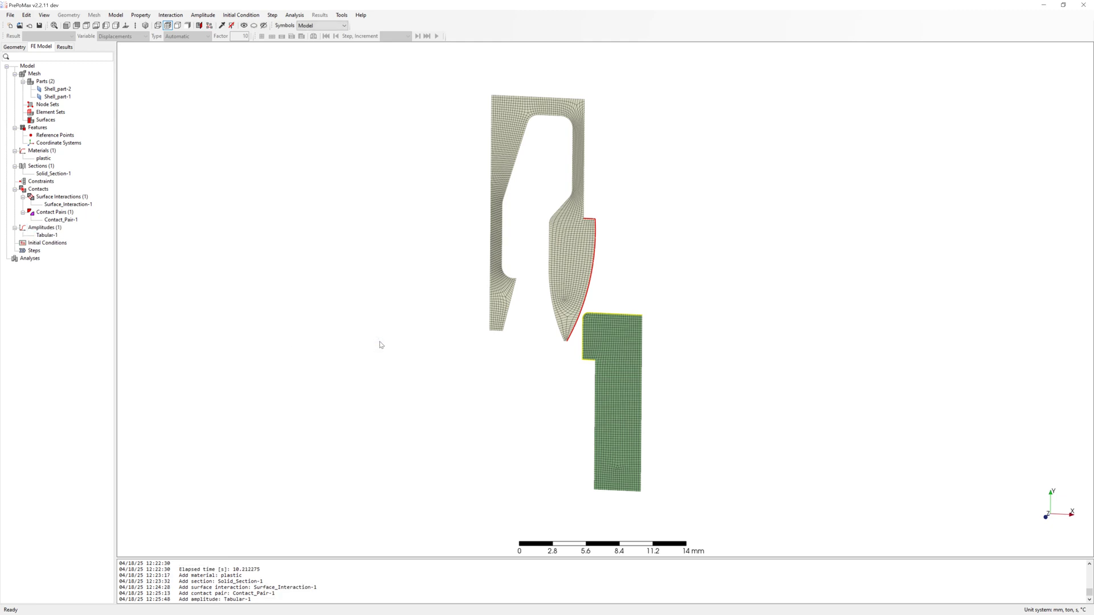
right_click(36, 251)
left_click(57, 257)
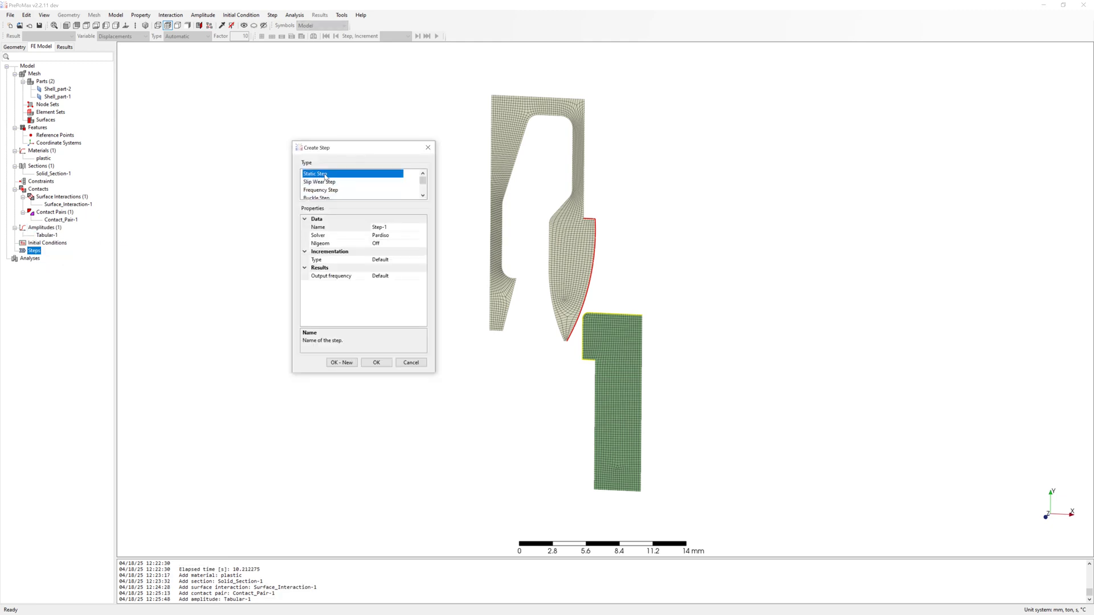
left_click(422, 260)
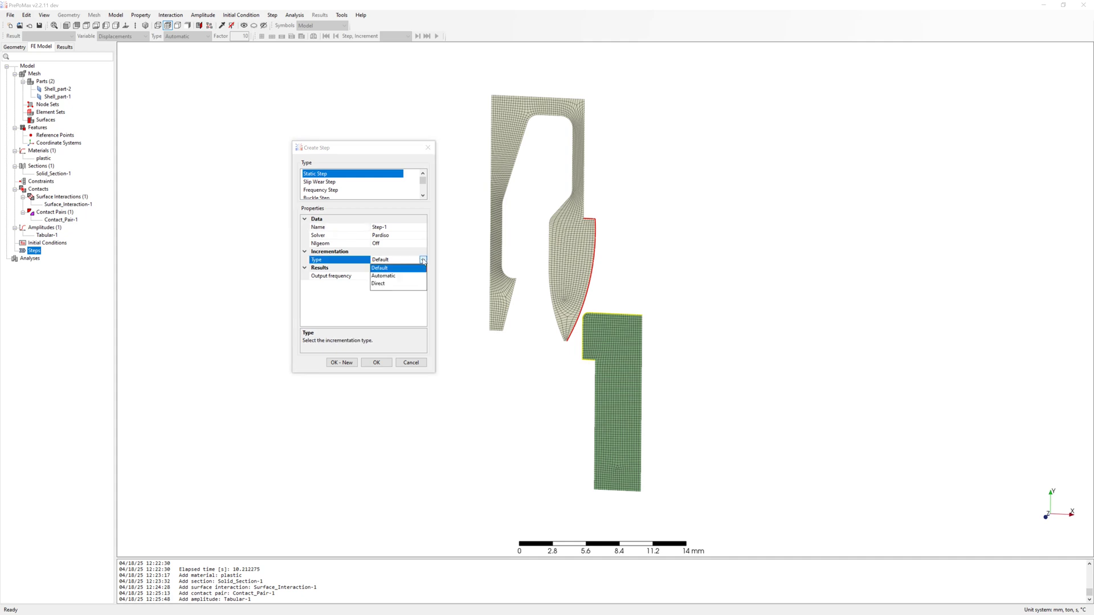
left_click(377, 283)
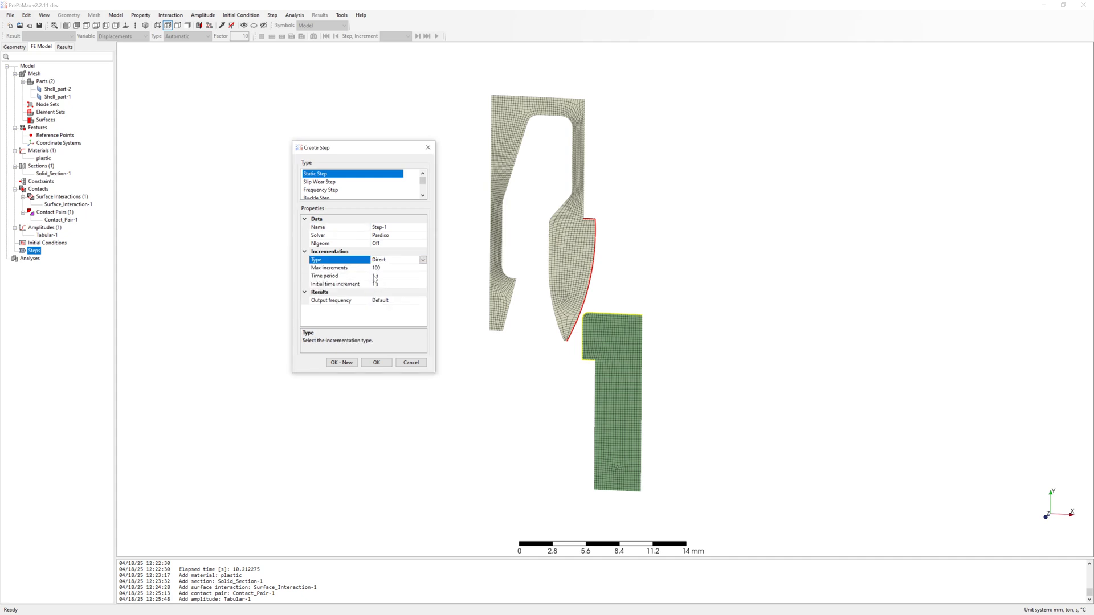
left_click(371, 283)
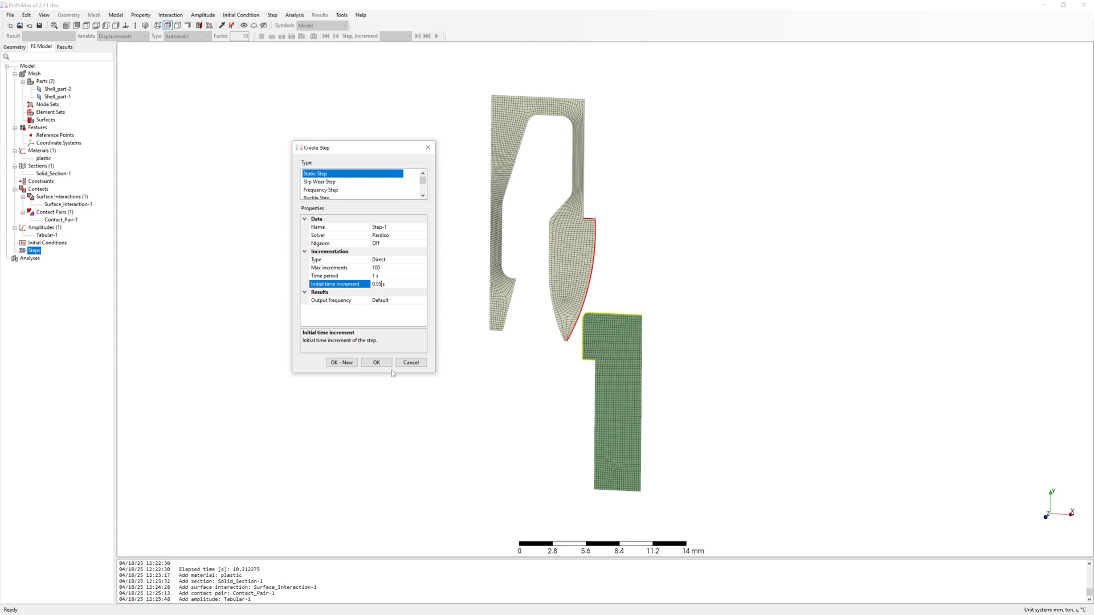
left_click(376, 362)
right_click(49, 281)
left_click(73, 287)
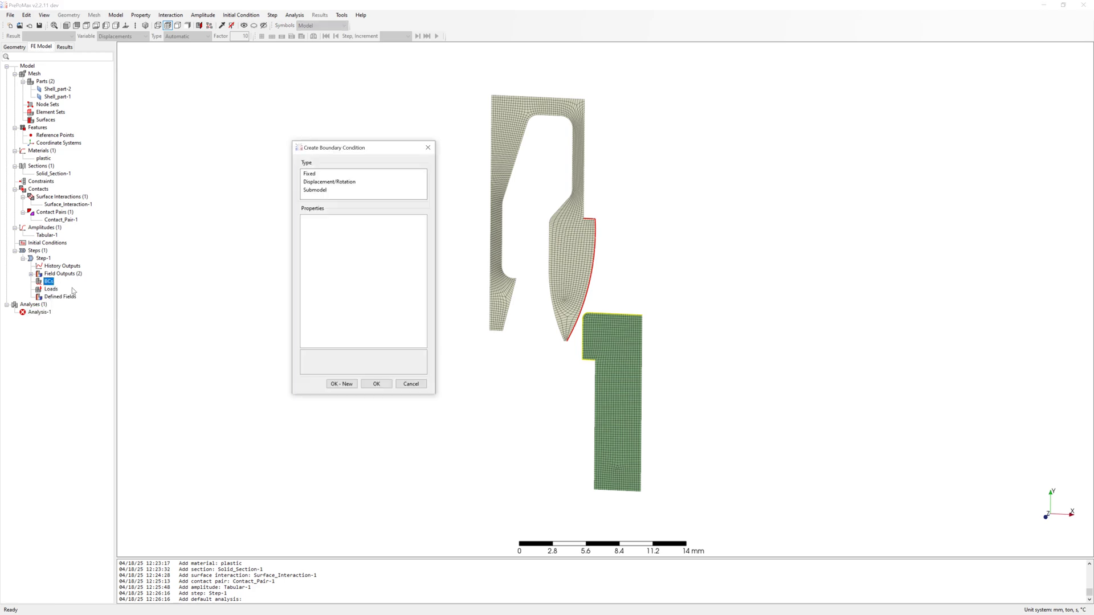
- Make it a Displacement/Rotation condition with U1 and U2 fixed at 0 mm
left_click(327, 182)
left_click(393, 259)
left_click(422, 259)
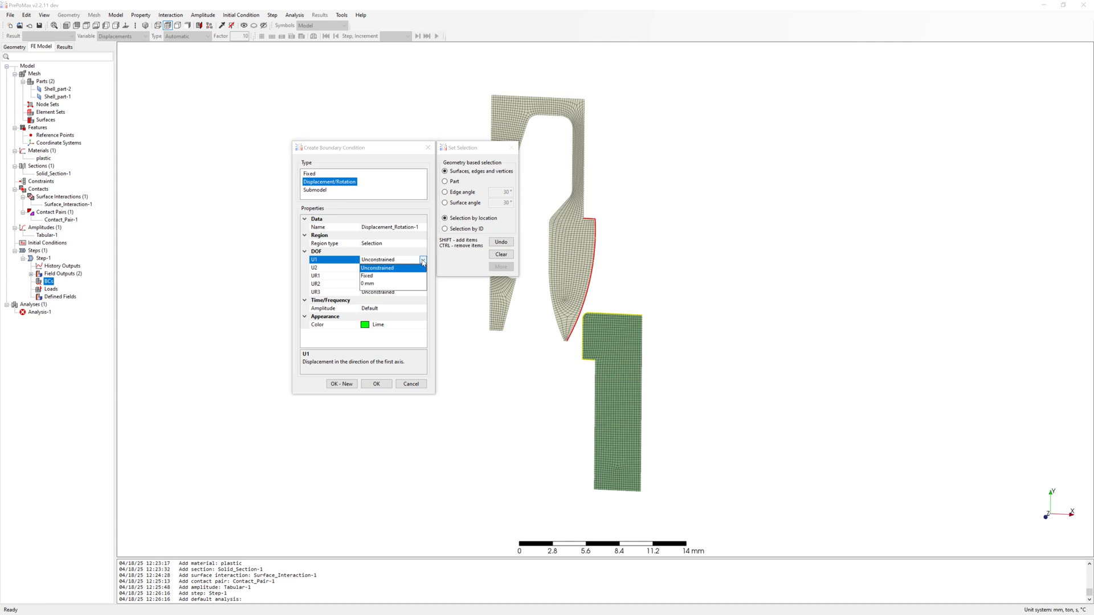
left_click(393, 271)
left_click(422, 268)
left_click(423, 268)
left_click(388, 276)
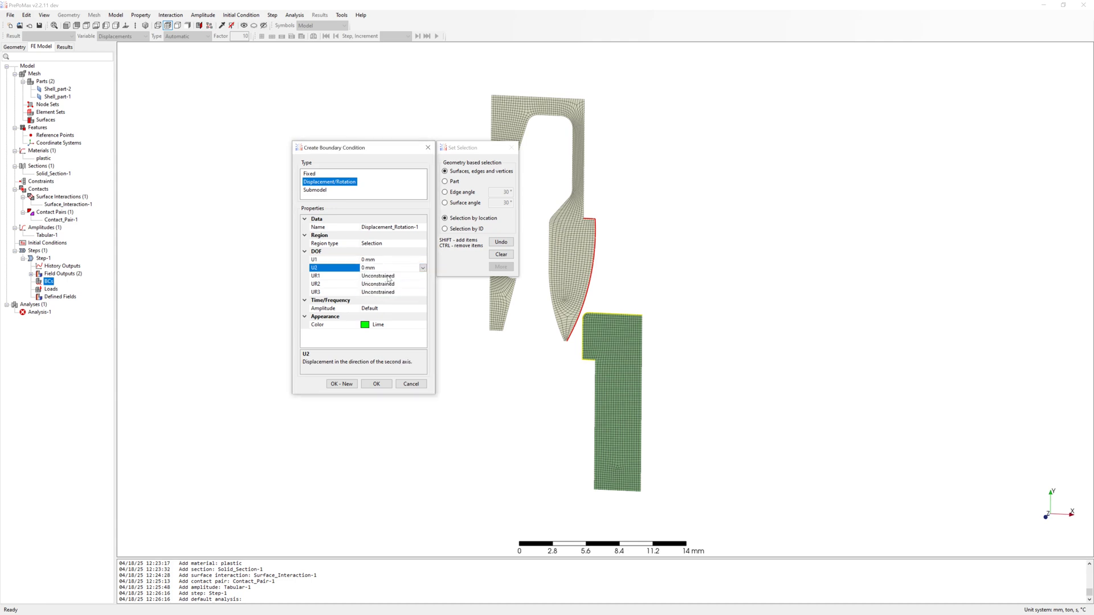
- Select the lower block's right and bottom edges using edge-angle selection
left_click(444, 203)
left_click(638, 425)
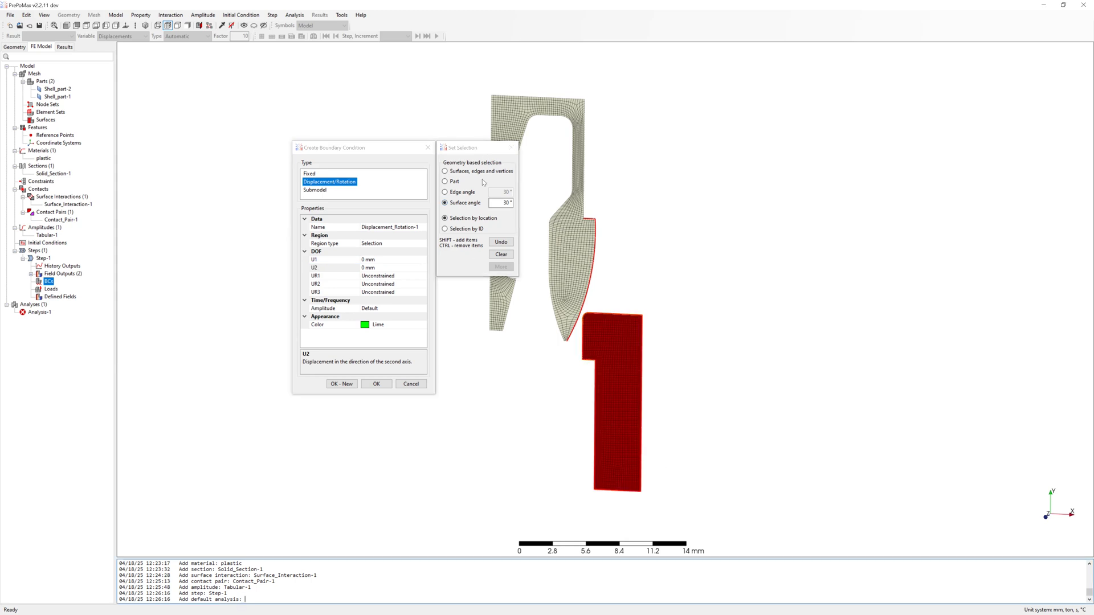
left_click(462, 194)
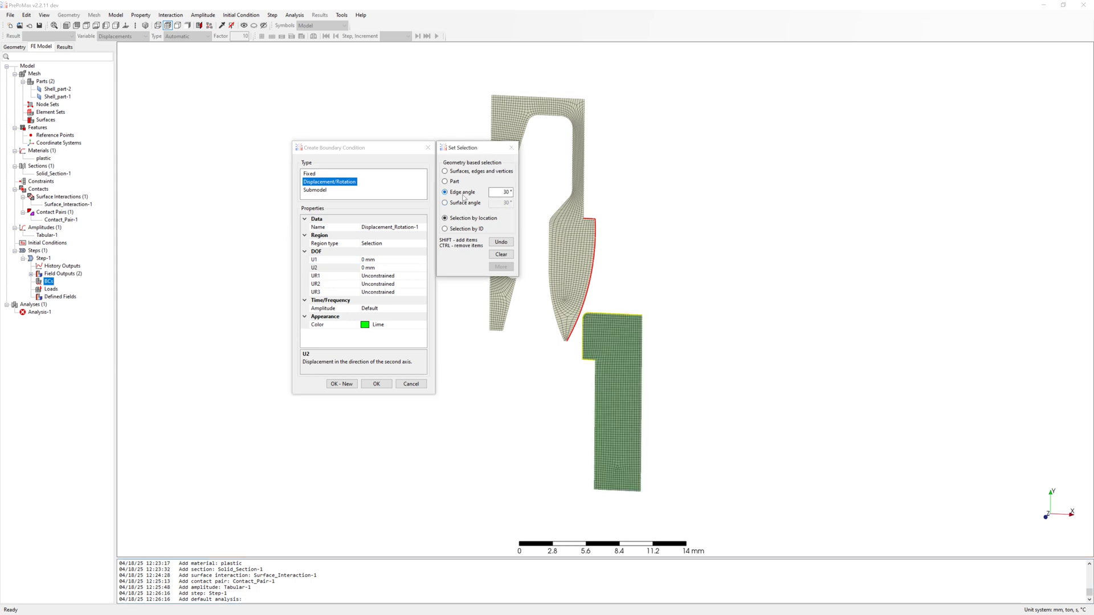
left_click(642, 402)
left_click(621, 491, "shift")
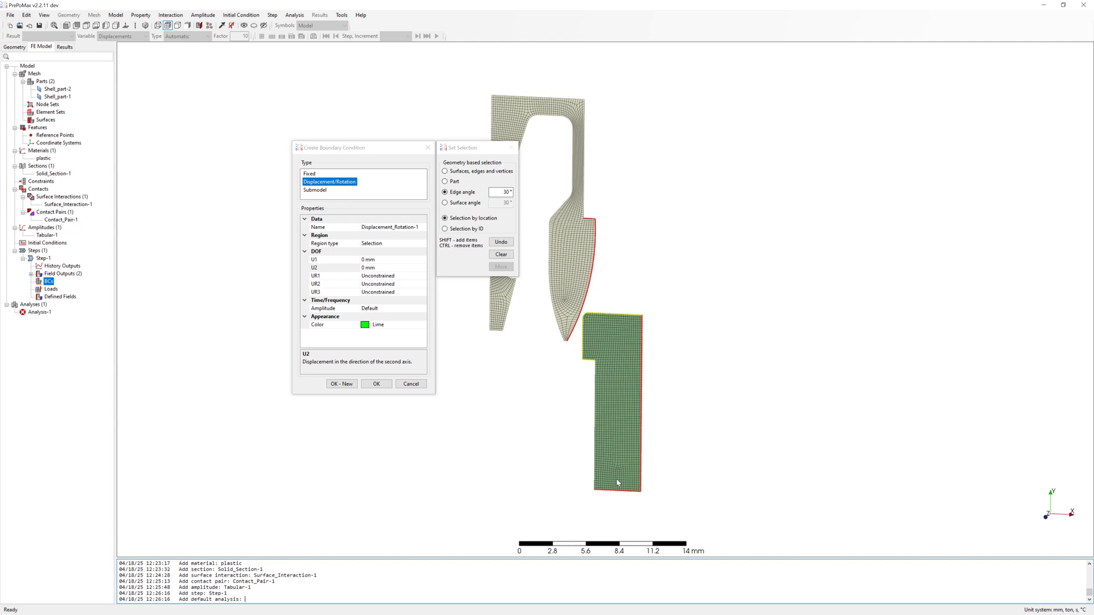
- Create the fixed condition and start a second boundary condition coloured red
left_click(341, 384)
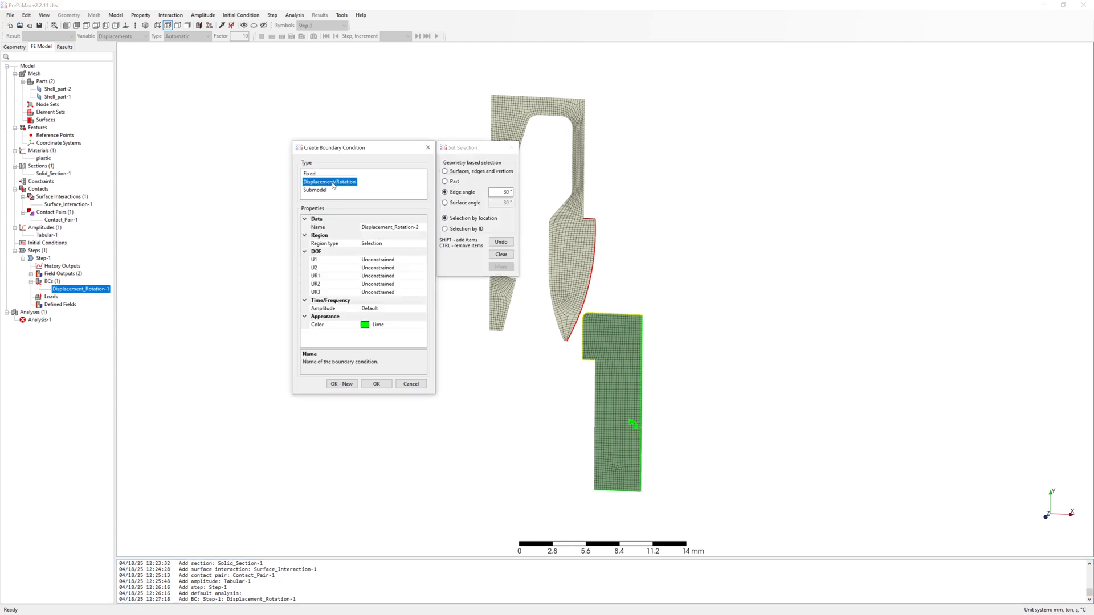
left_click(336, 325)
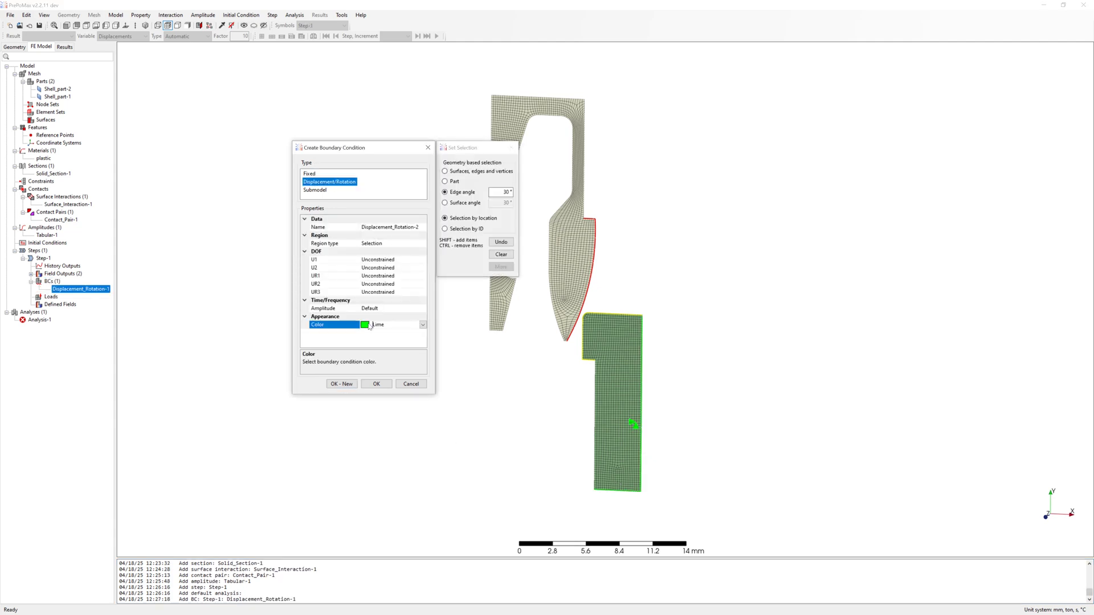
left_click(371, 324)
left_click(347, 367)
- Set U1 to 0 mm and U2 to -12 mm on the clip's top edge
left_click(405, 262)
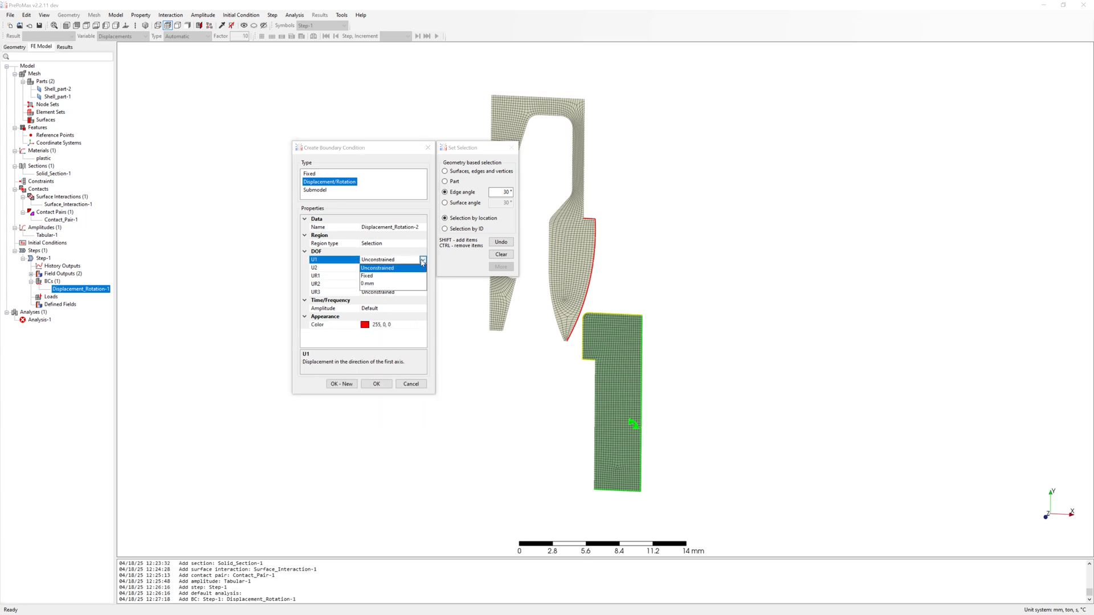
left_click(377, 275)
left_click(374, 267)
left_click(423, 267)
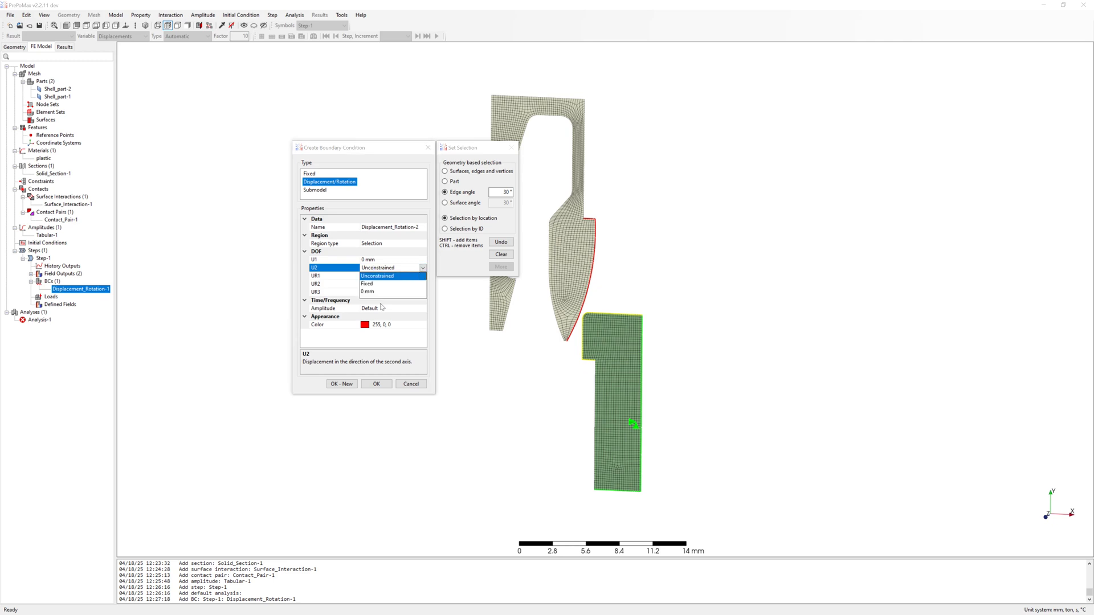
left_click(367, 283)
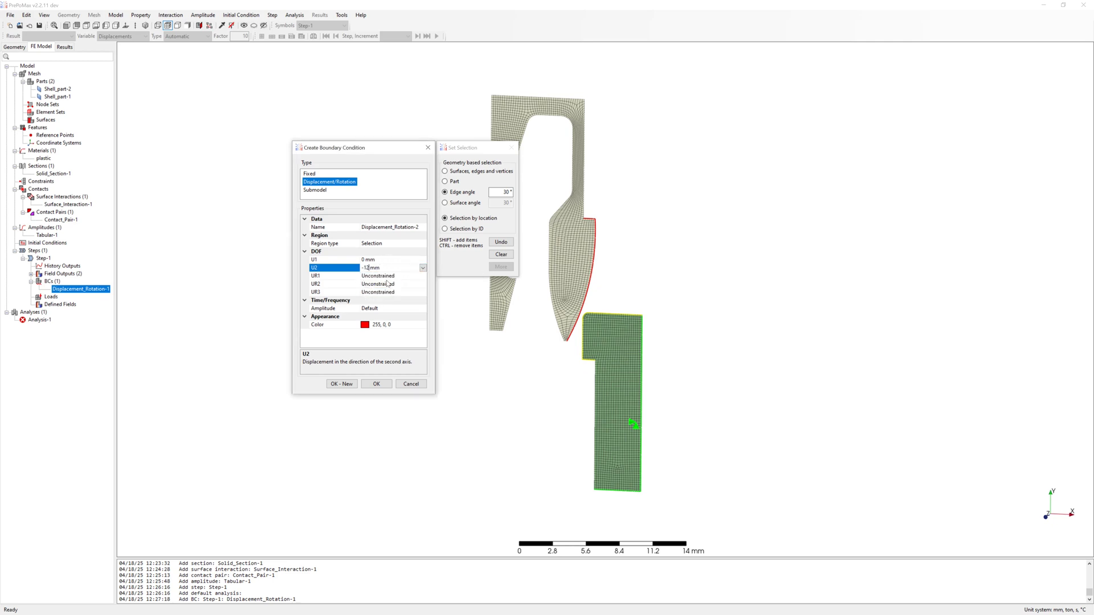
left_click(539, 101)
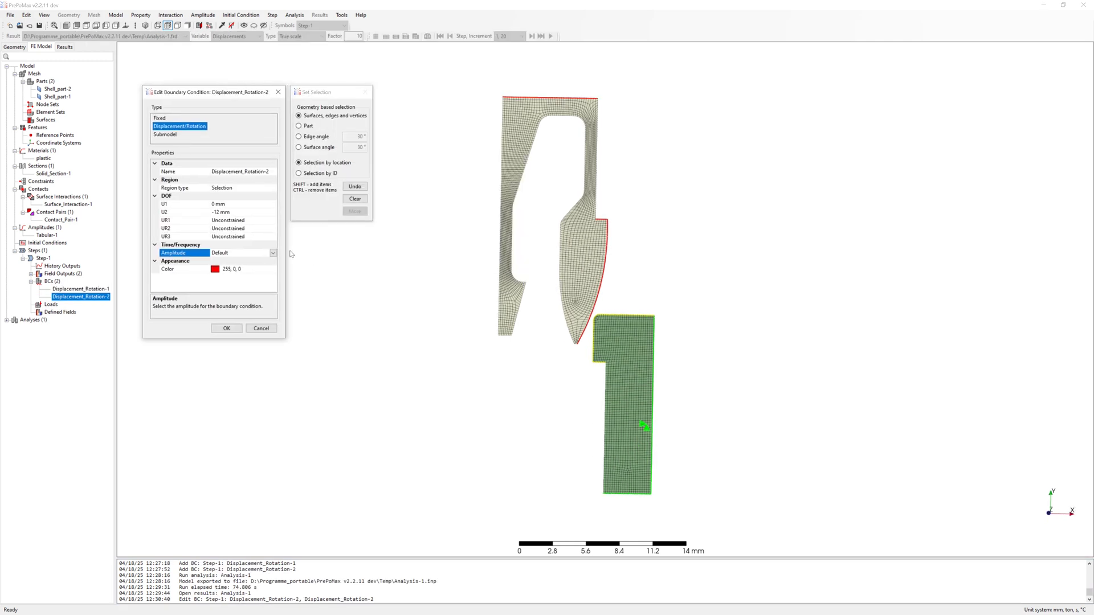
- Drive the displacement with amplitude Tabular-1 and confirm Displacement_Rotation-2
left_click(273, 252)
left_click(219, 270)
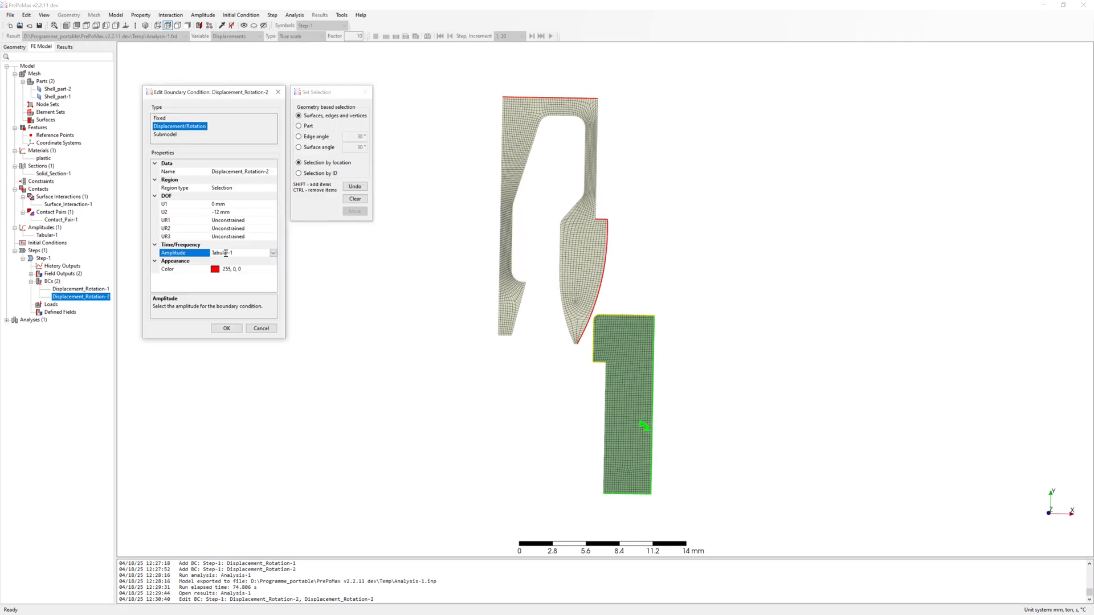
left_click(227, 328)
left_click(232, 331)
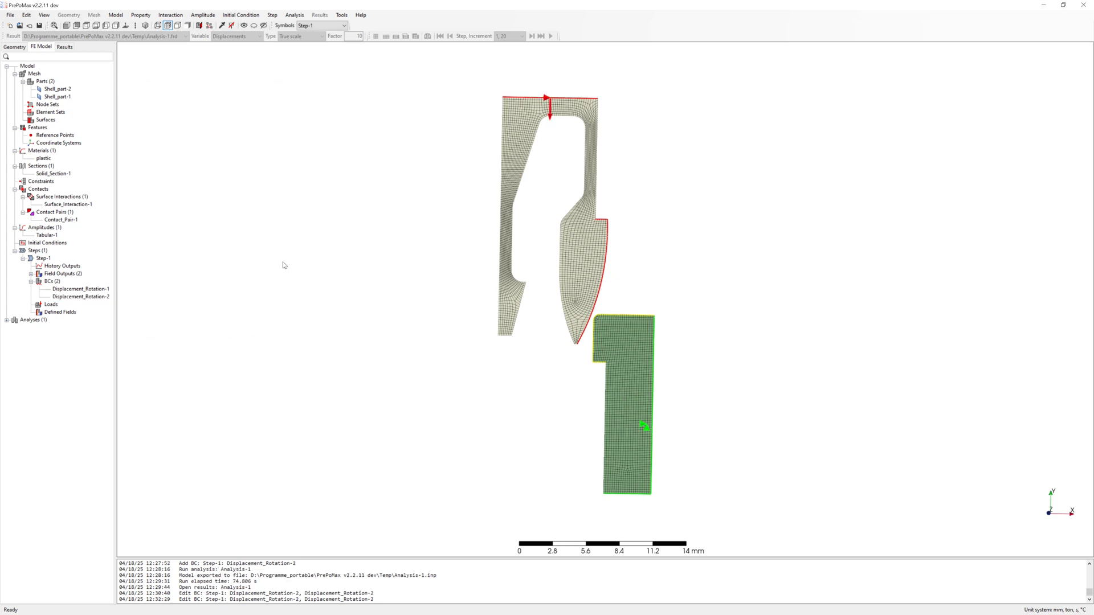
left_click(45, 329)
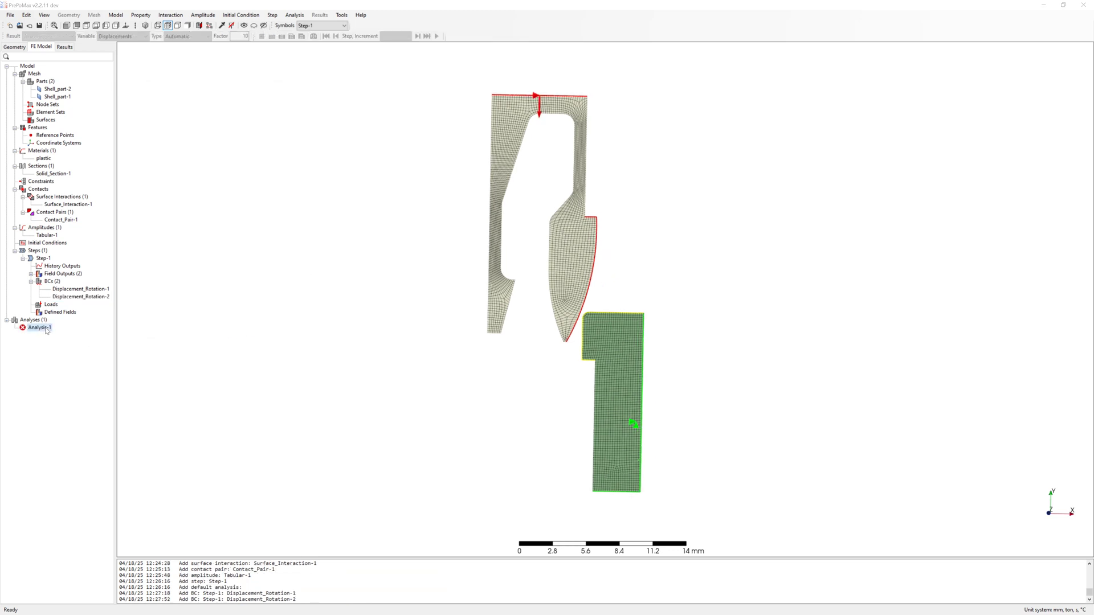
- Run Analysis-1, check the monitor's increment status, and open the finished results
right_click(46, 330)
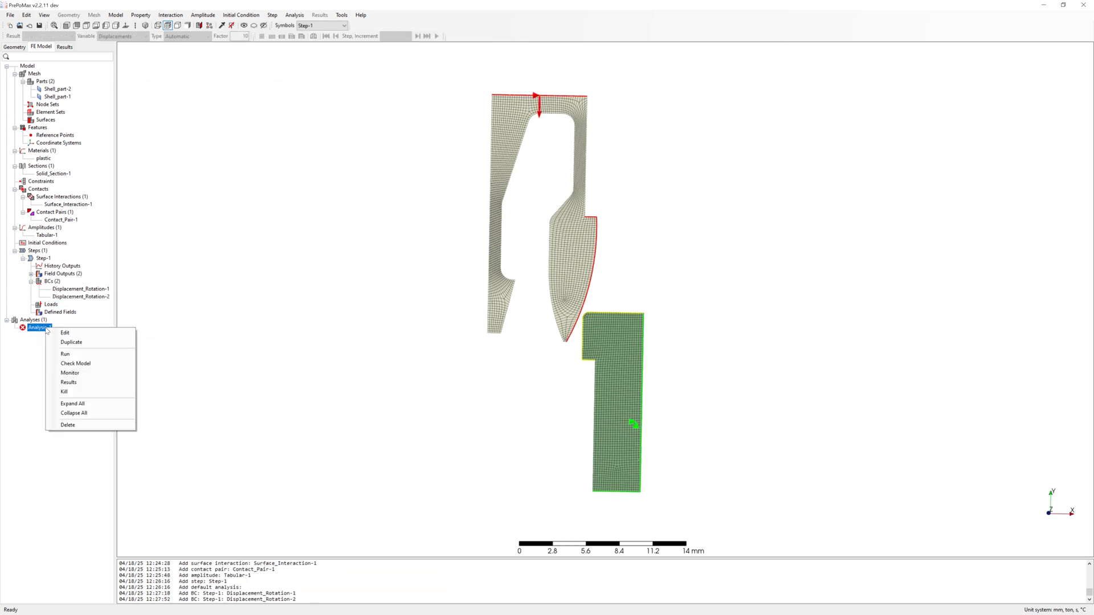
left_click(79, 355)
left_click_drag(395, 147, 248, 90)
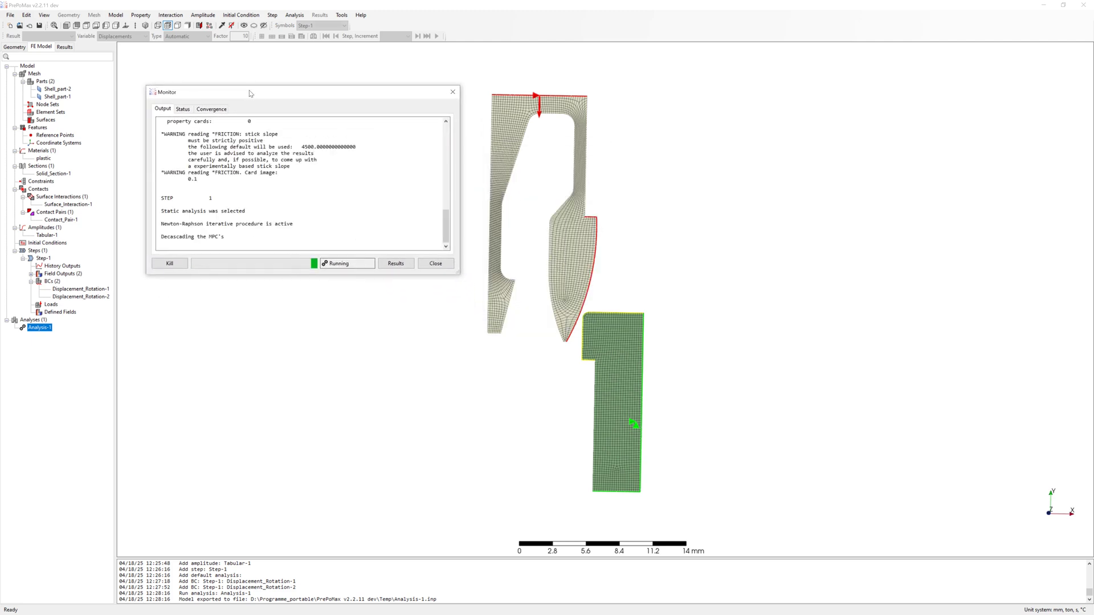
left_click(182, 108)
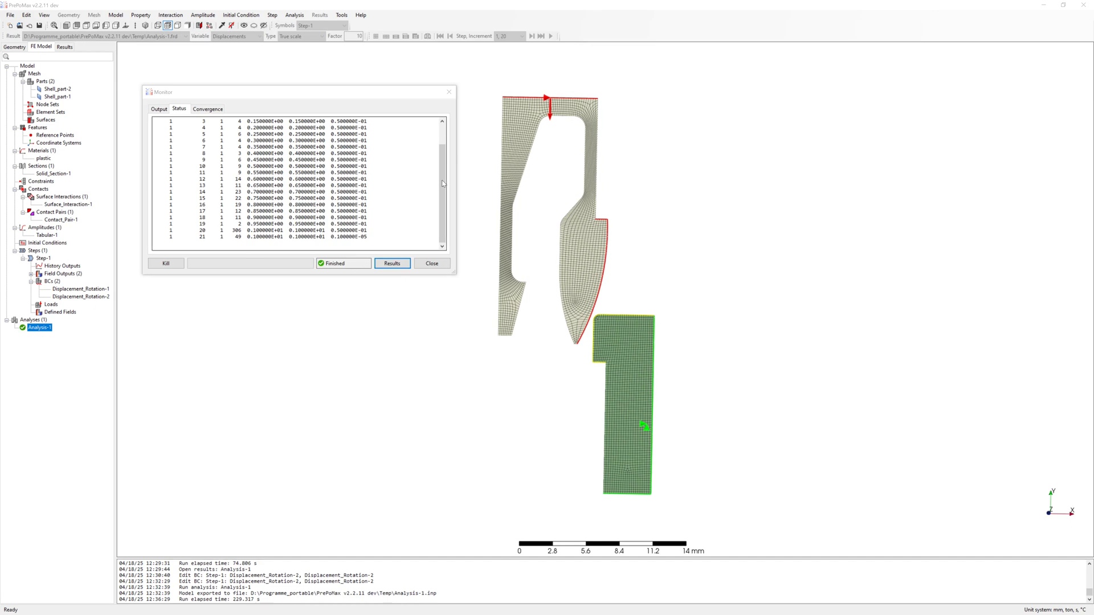
left_click(393, 244)
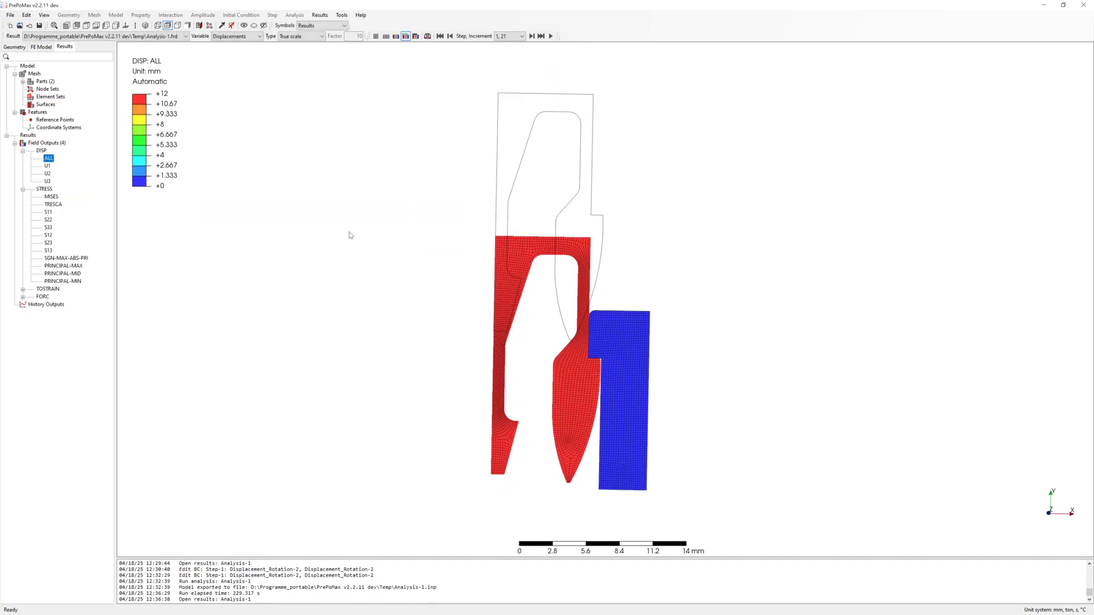
- Show von Mises (MISES) stress and step from the first increment to increment 20
key("Down")
key("Down")
key("Down")
key("Down")
key("Down")
left_click(439, 35)
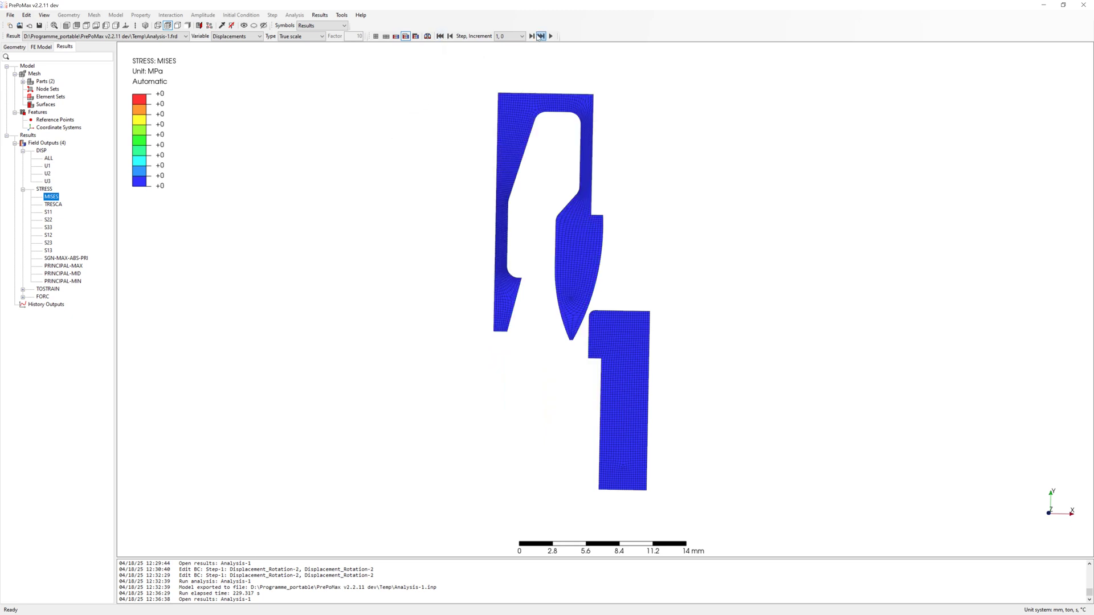
left_click(531, 36)
left_click(532, 36)
left_click(532, 36)
left_click(531, 36)
left_click(531, 35)
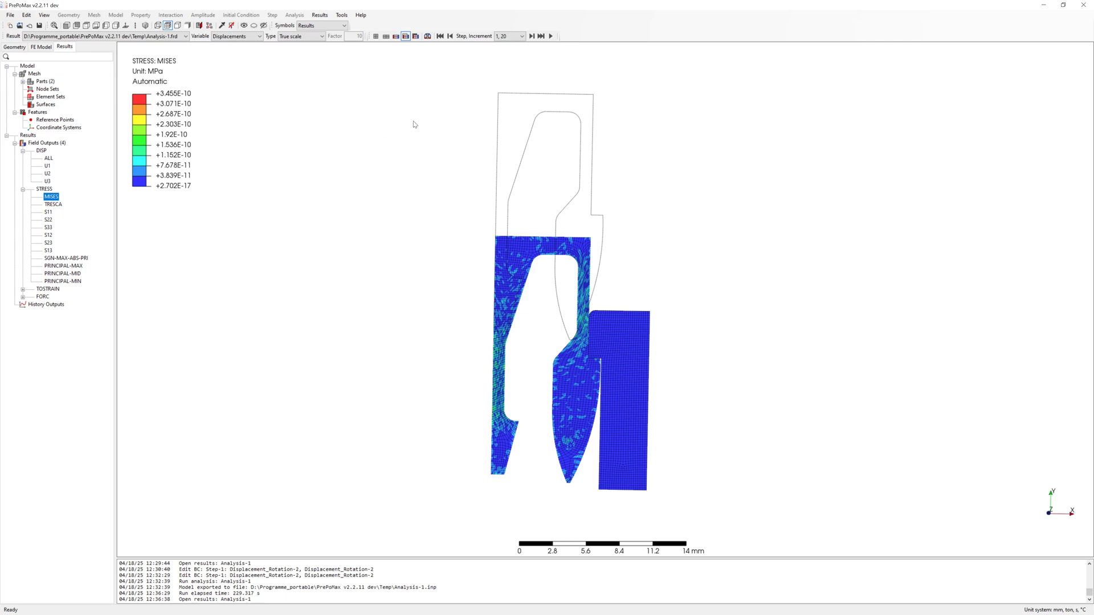
left_click(318, 15)
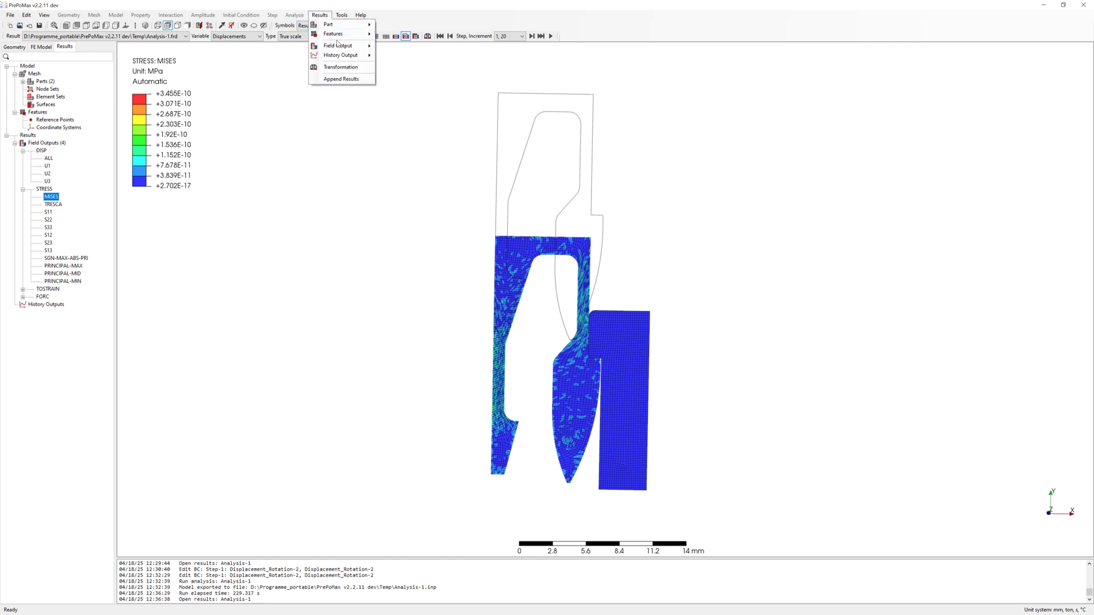
- Mirror the stress results with a Symmetry X transformation and frame the front view
left_click(361, 69)
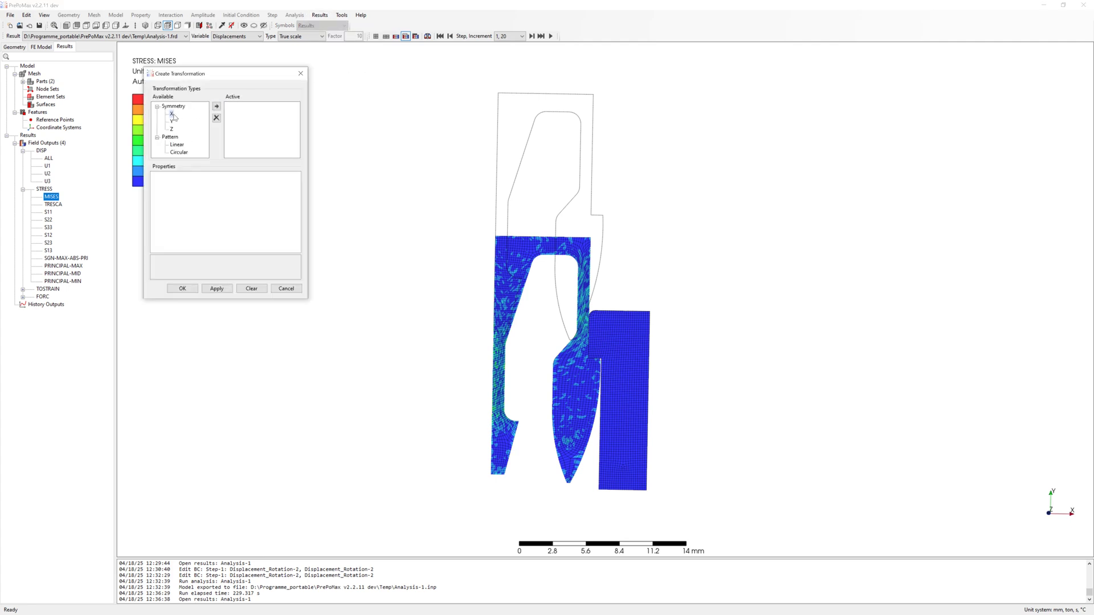
left_click(216, 107)
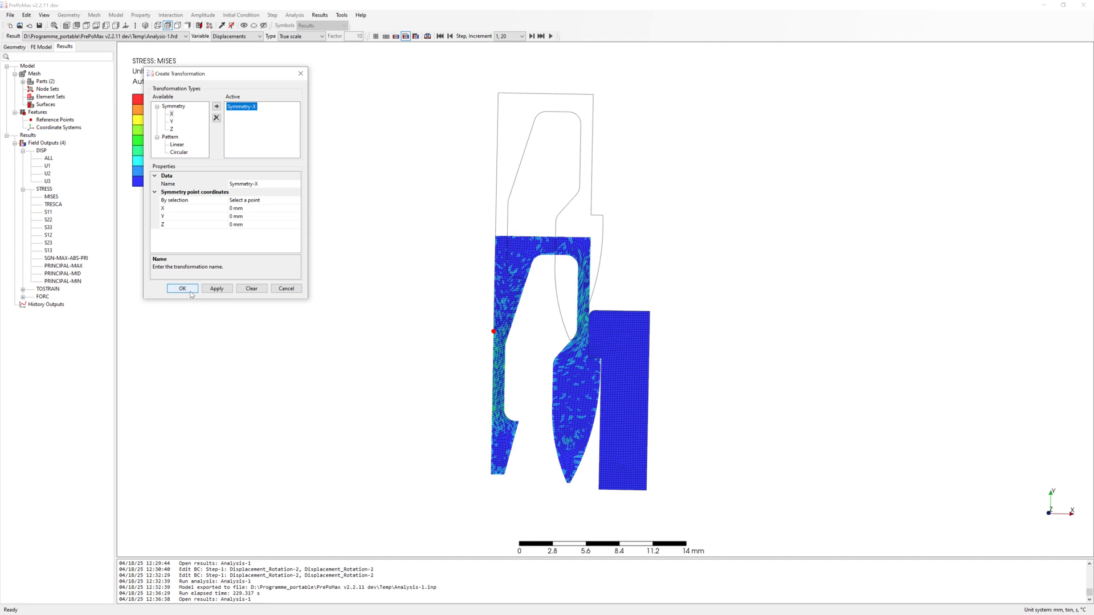
left_click(216, 288)
left_click(182, 288)
scroll(207, 304, "down", 1)
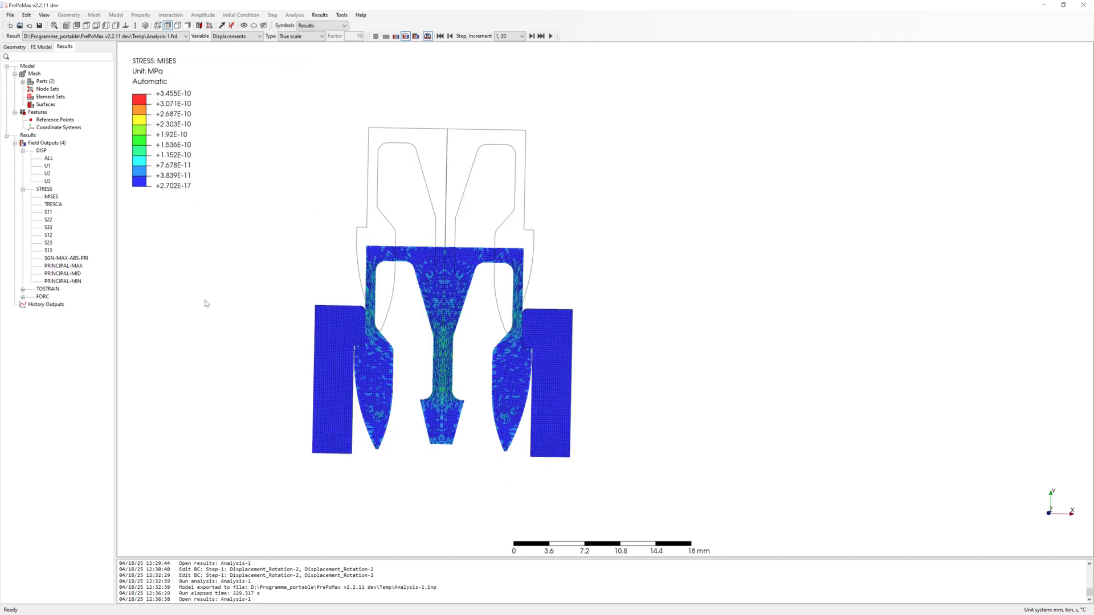
middle_click_drag(179, 371, 344, 328)
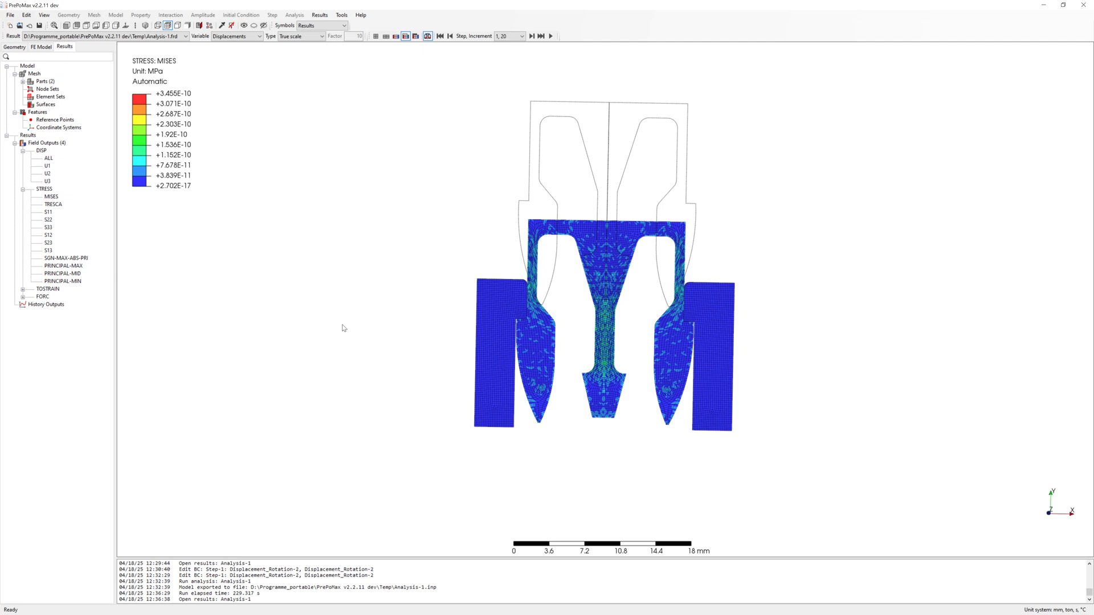
left_click(66, 25)
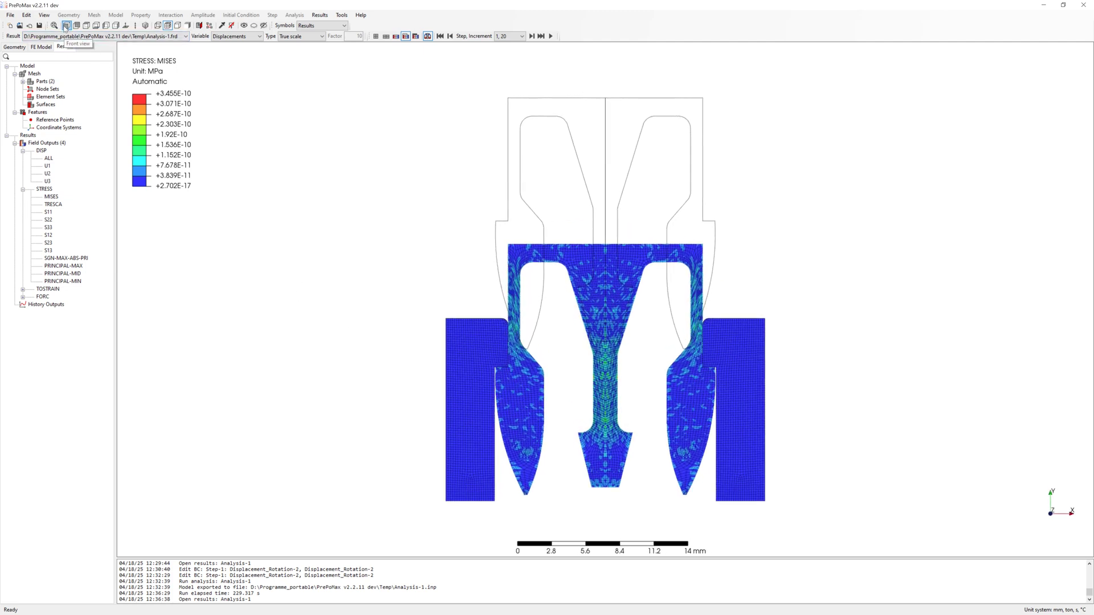
scroll(824, 272, "down", 2)
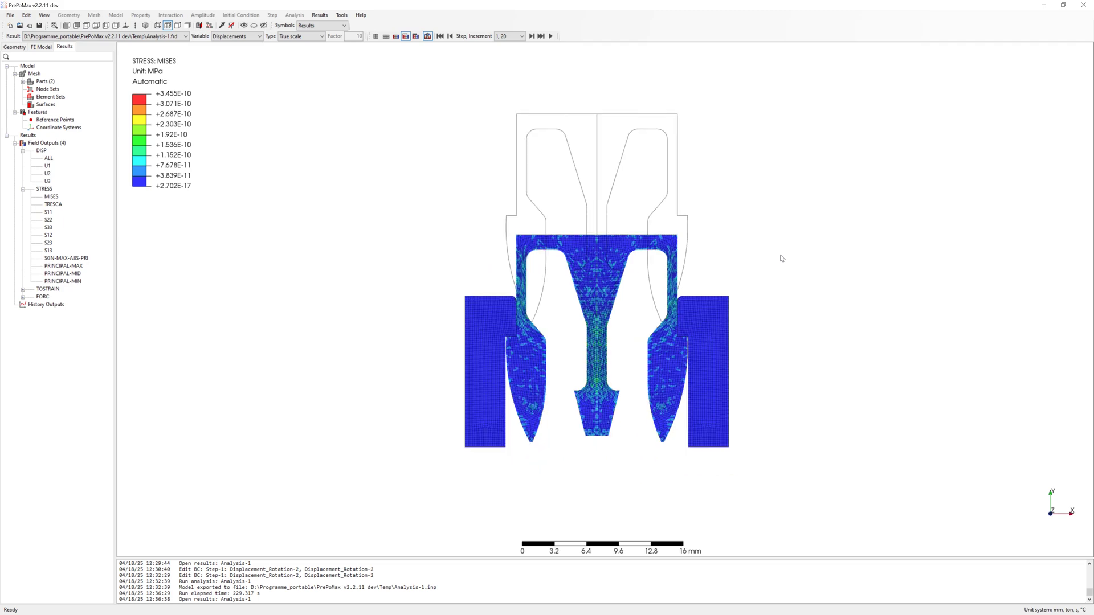
middle_click_drag(817, 278, 791, 276)
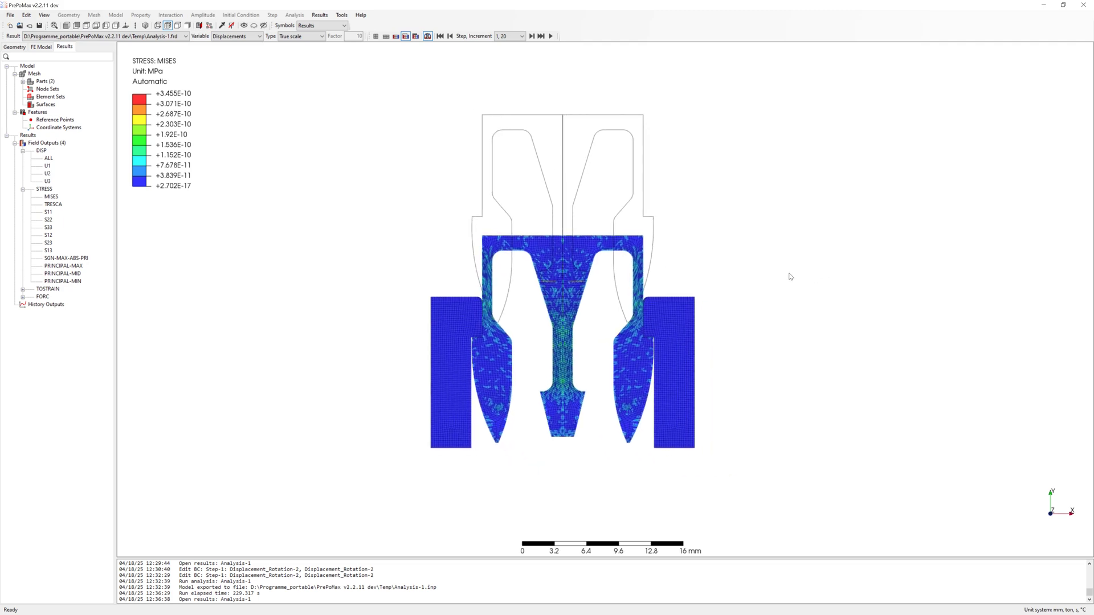
- Bring up the Animation dialog with its extended options visible
left_click(550, 36)
left_click(170, 95)
left_click_drag(204, 71, 970, 88)
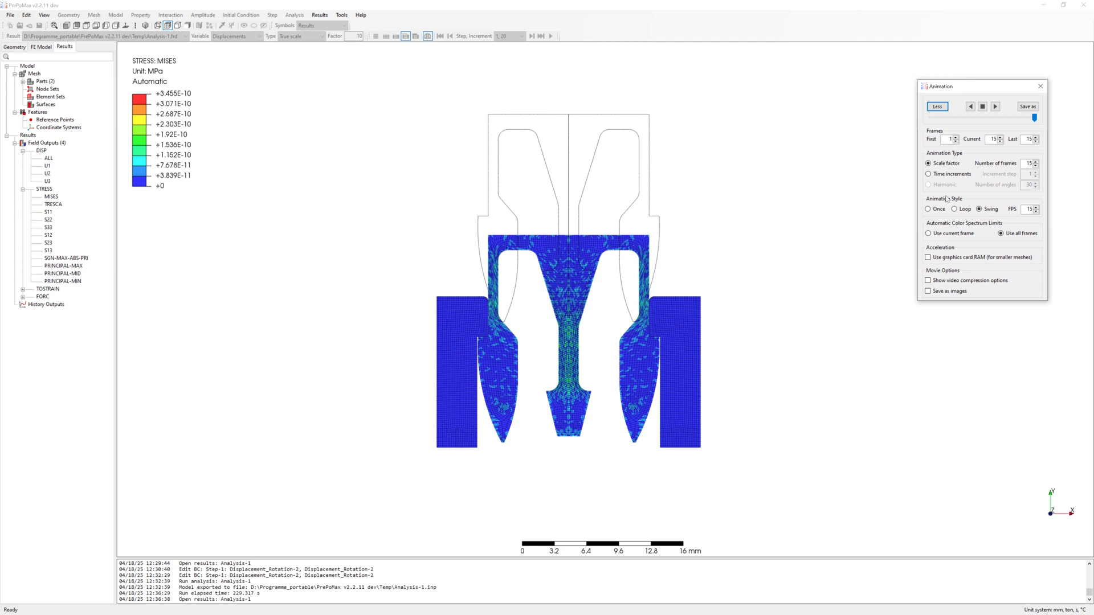
- Animate the MISES results over time increments, frames 1–22, legend up to 204.7 MPa
left_click(940, 175)
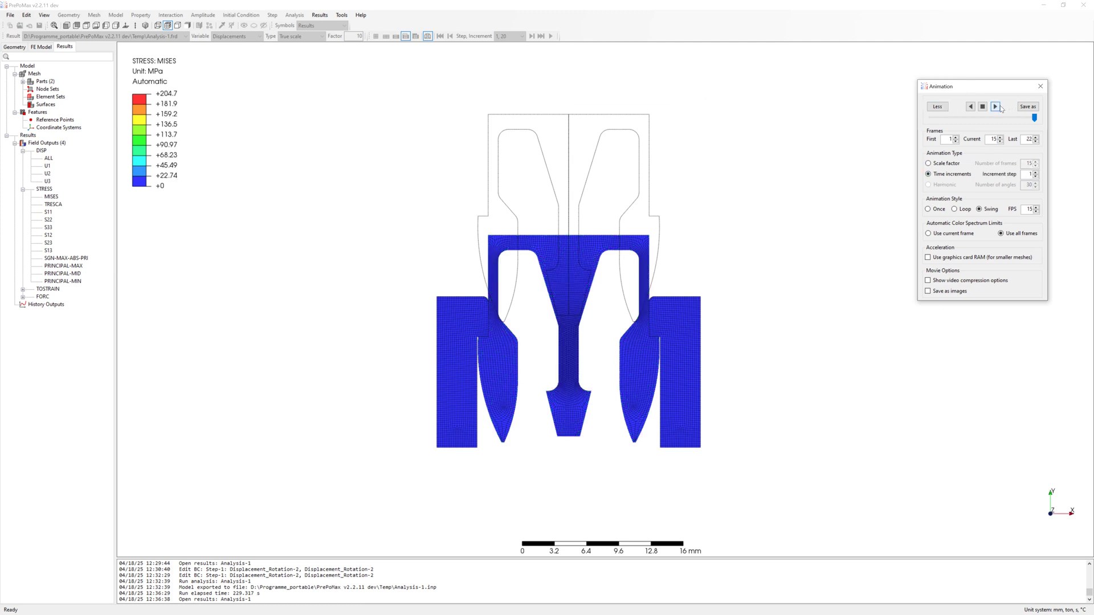